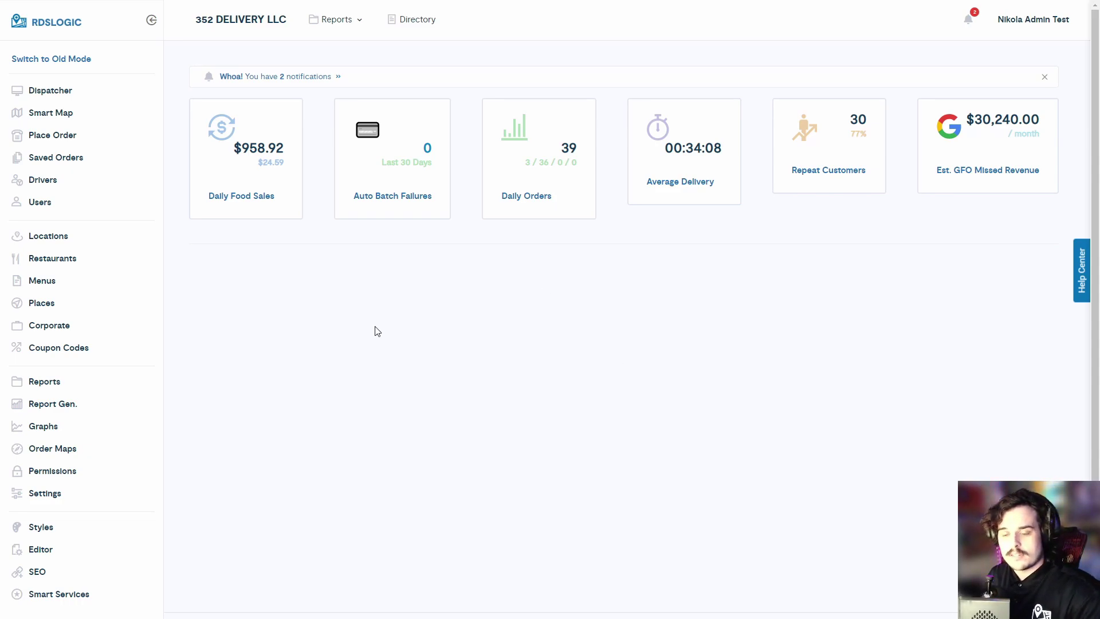
Open the Marketplace page and view the add-on cards down to Push Notifications
scroll(81, 325, "down", 2)
scroll(83, 332, "down", 2)
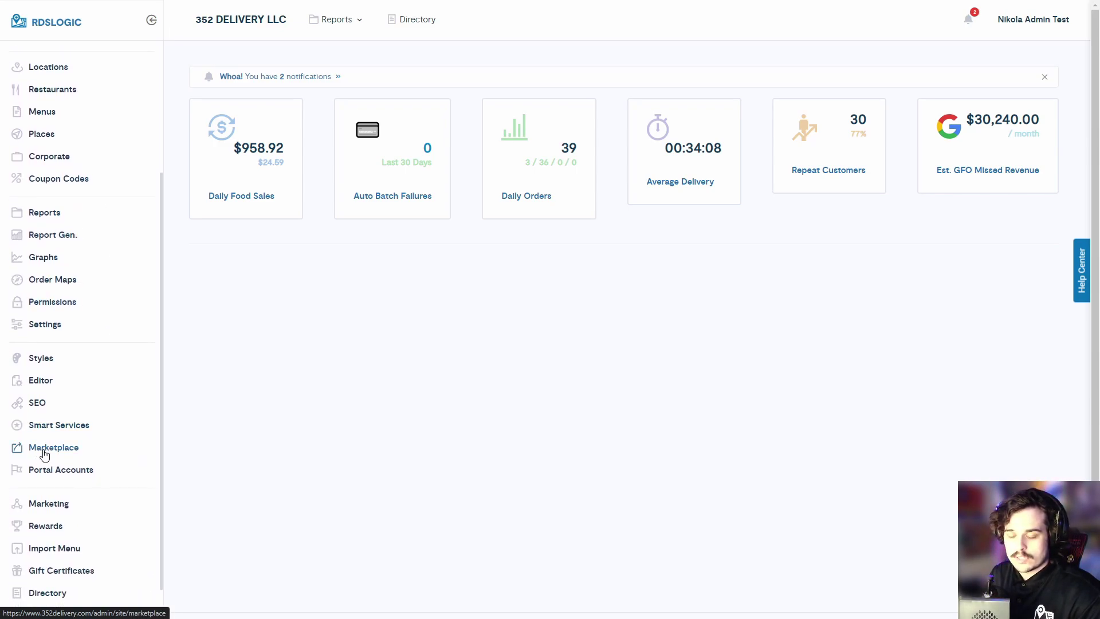
left_click(51, 452)
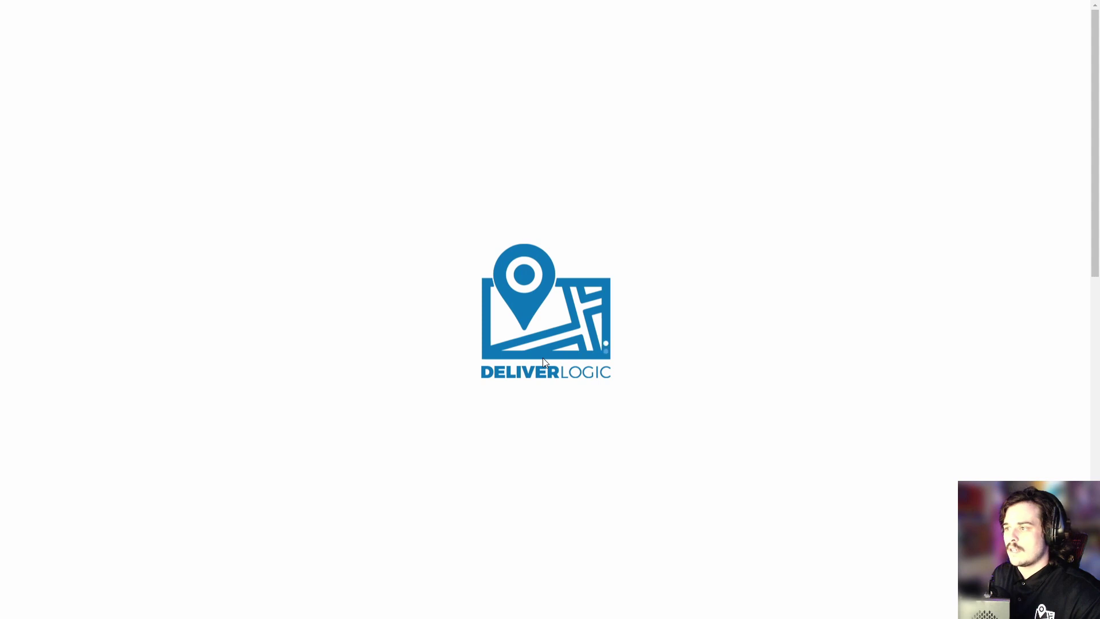
scroll(658, 309, "down", 2)
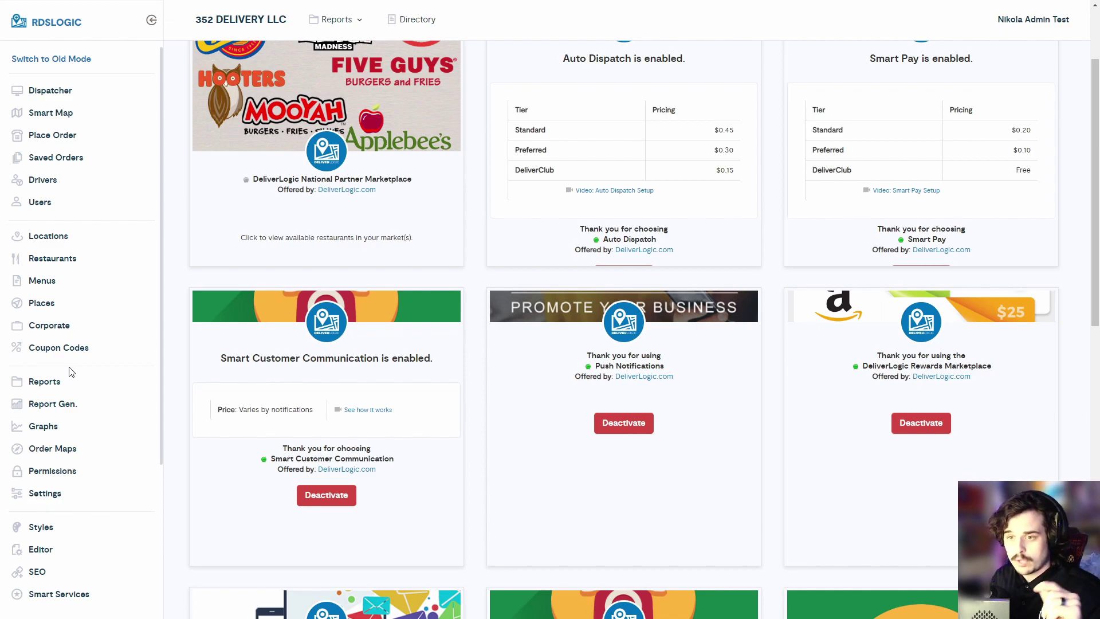
Go to the Marketing page and open the Send notifications page for push notifications
scroll(81, 376, "down", 3)
scroll(77, 372, "down", 1)
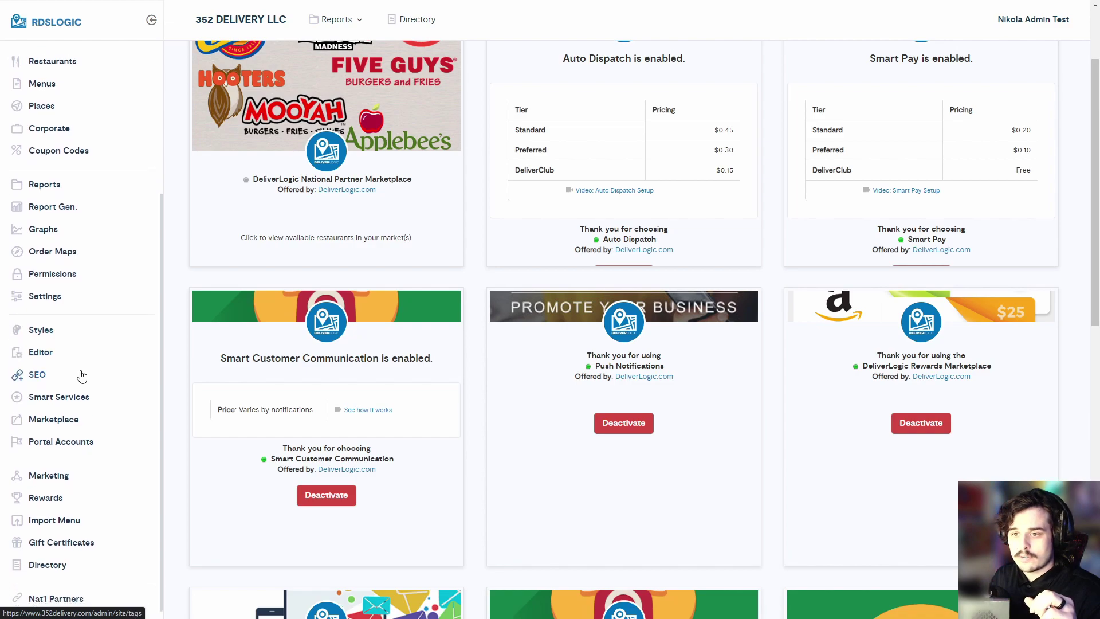
left_click(58, 480)
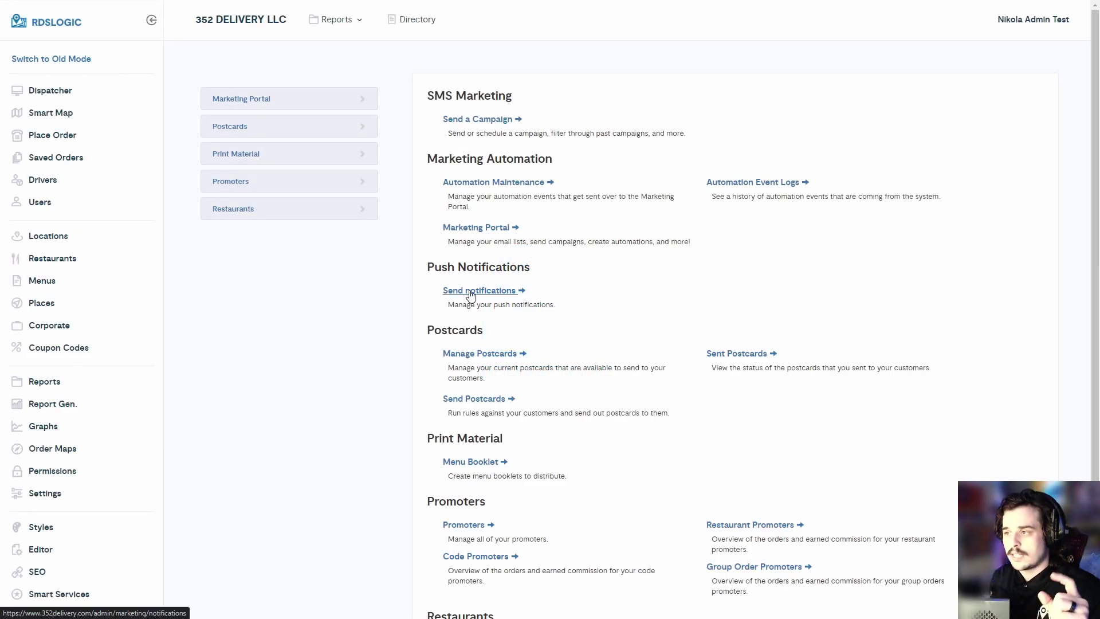
left_click_drag(428, 270, 546, 270)
left_click(546, 269)
left_click(451, 290)
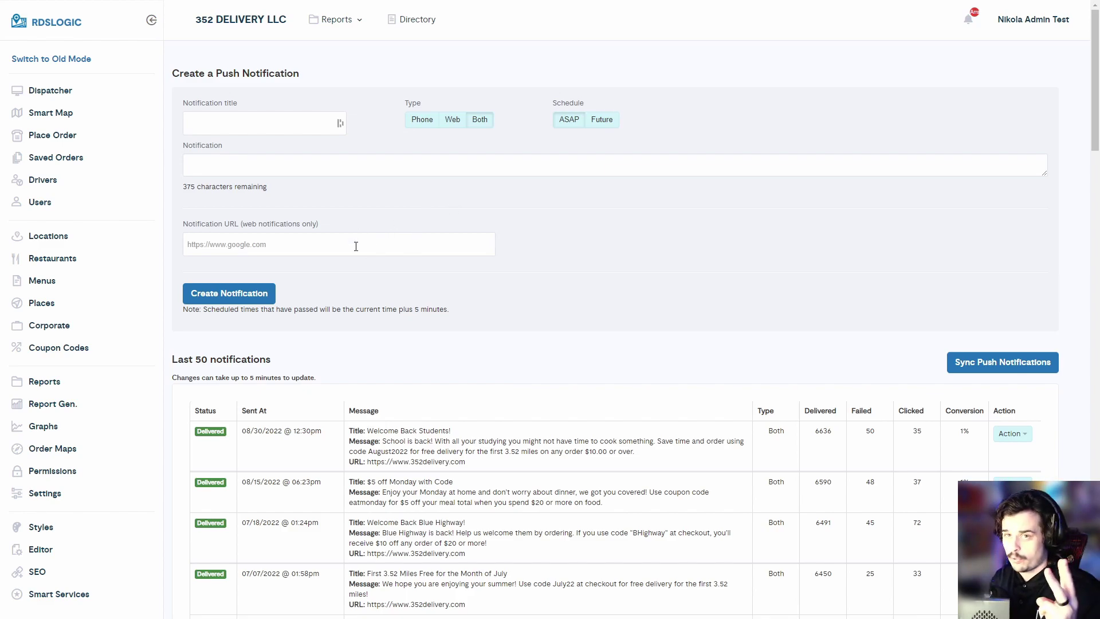
left_click(421, 122)
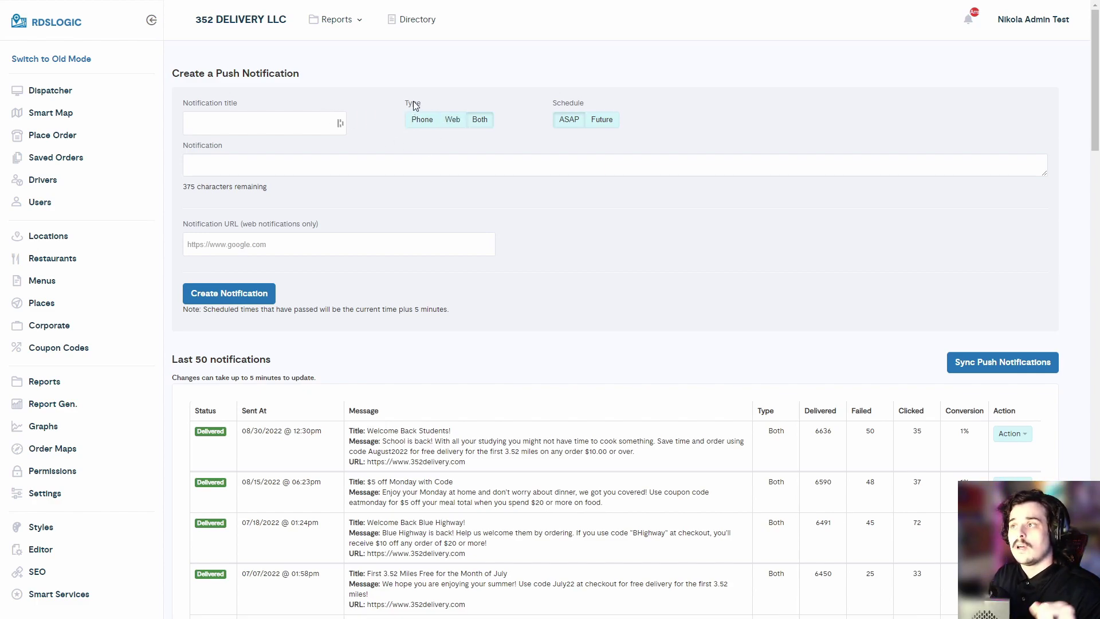
left_click(277, 124)
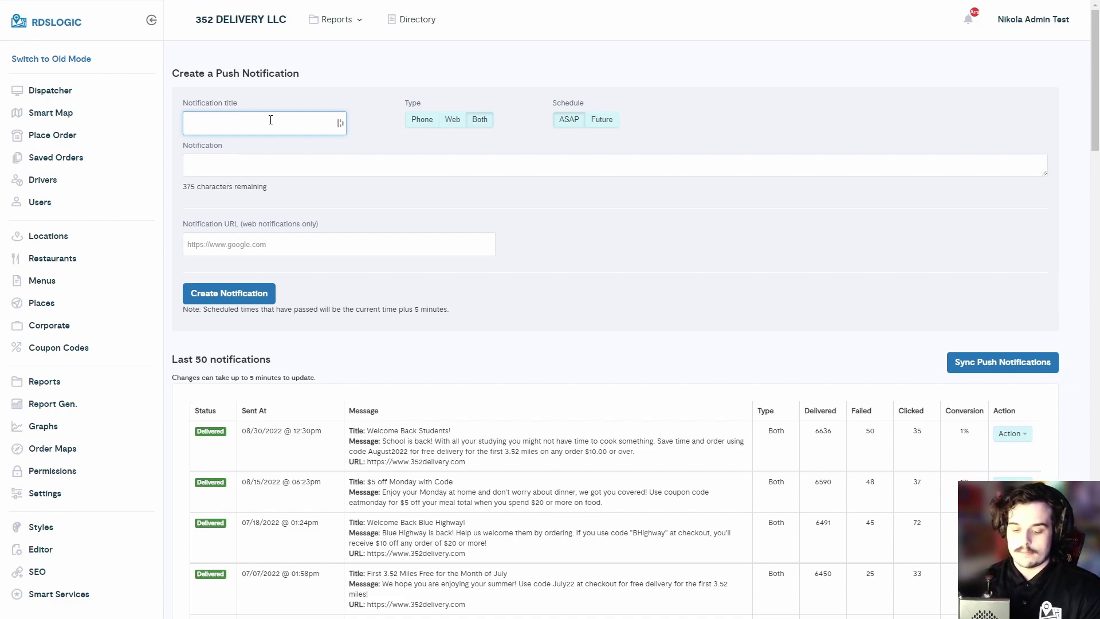
type("Back ")
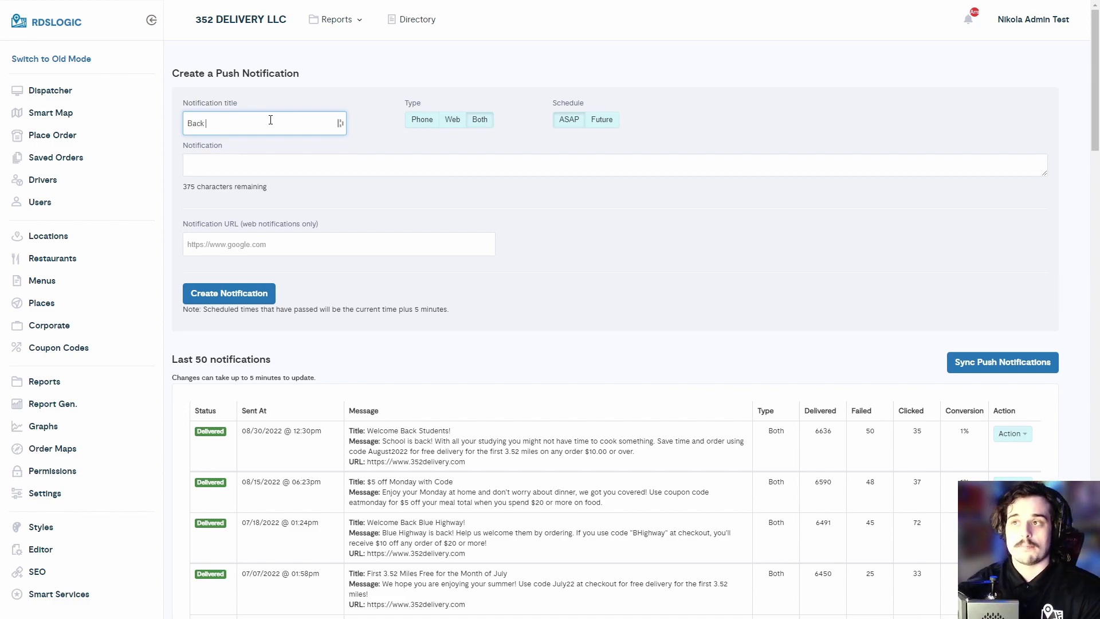
type("to School Discount")
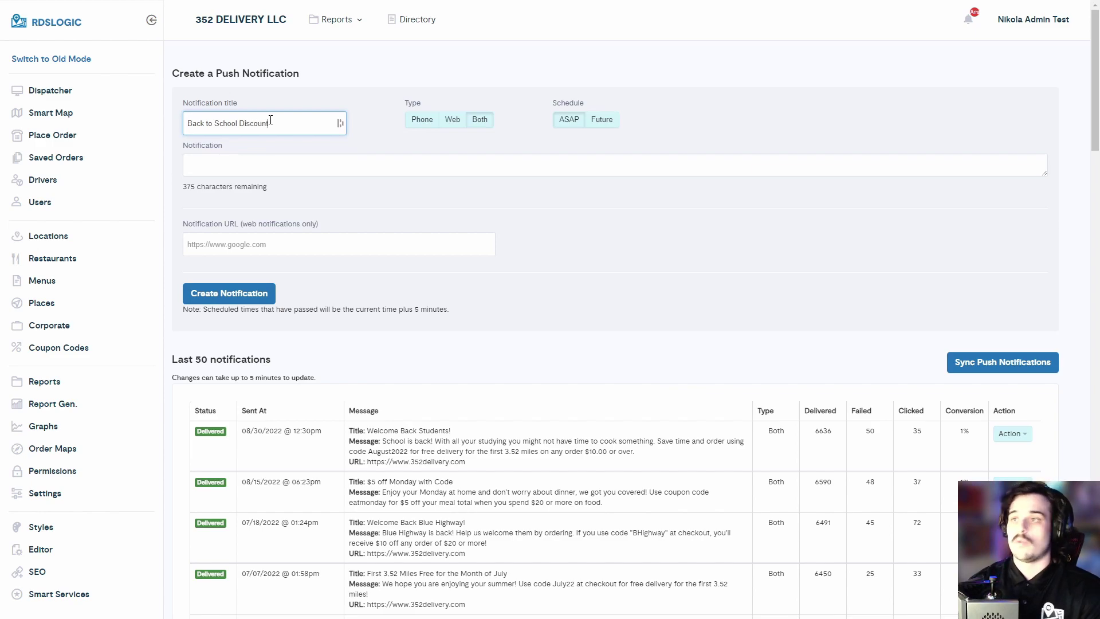
key("ctrl+a")
key("BackSpace")
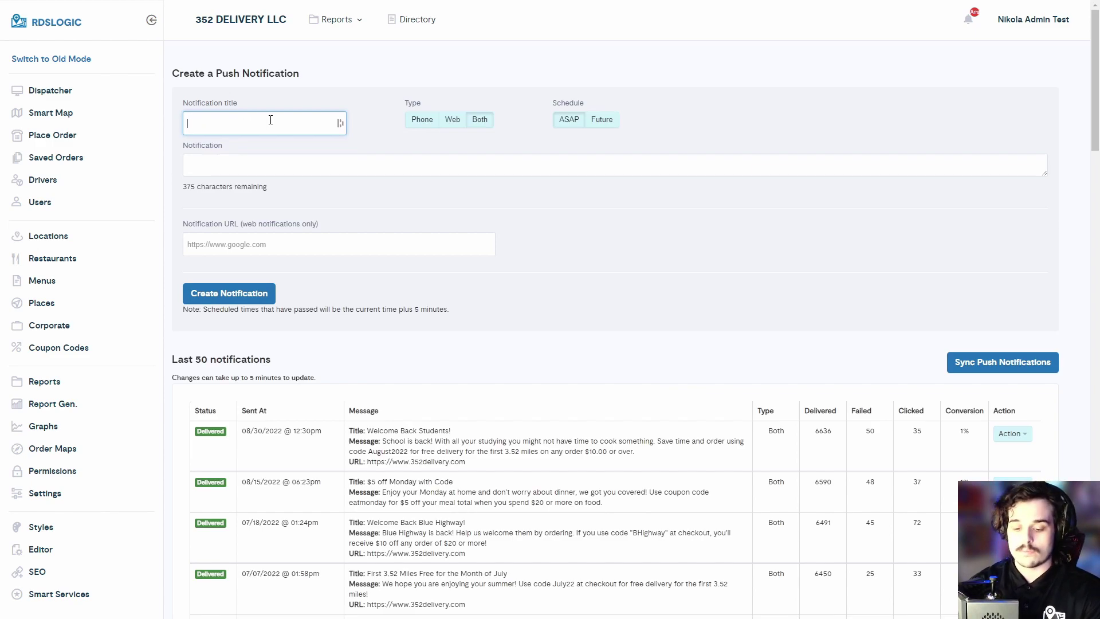
Title the push notification "$5 OFF Your Next Order!" and set its schedule to Future
type("$5")
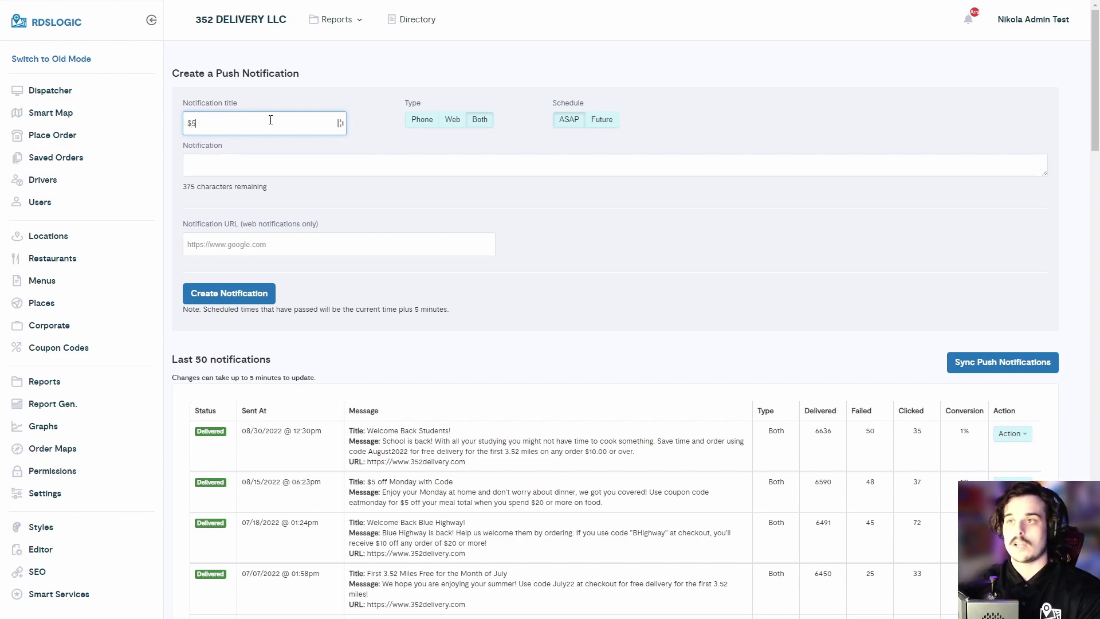
type(" OFF You")
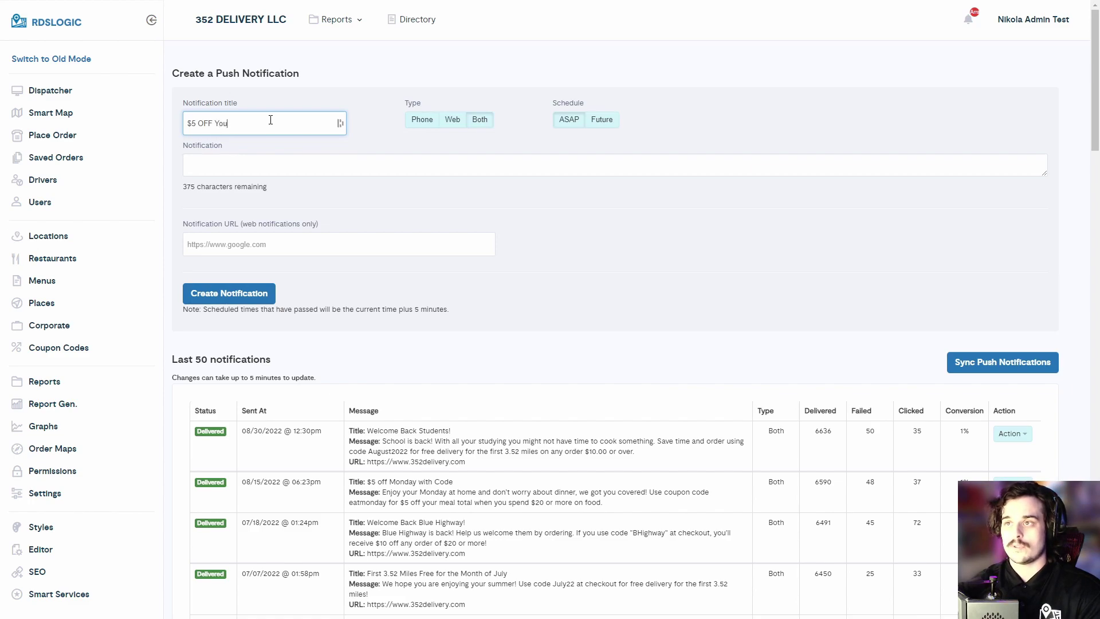
type("r Next Order!")
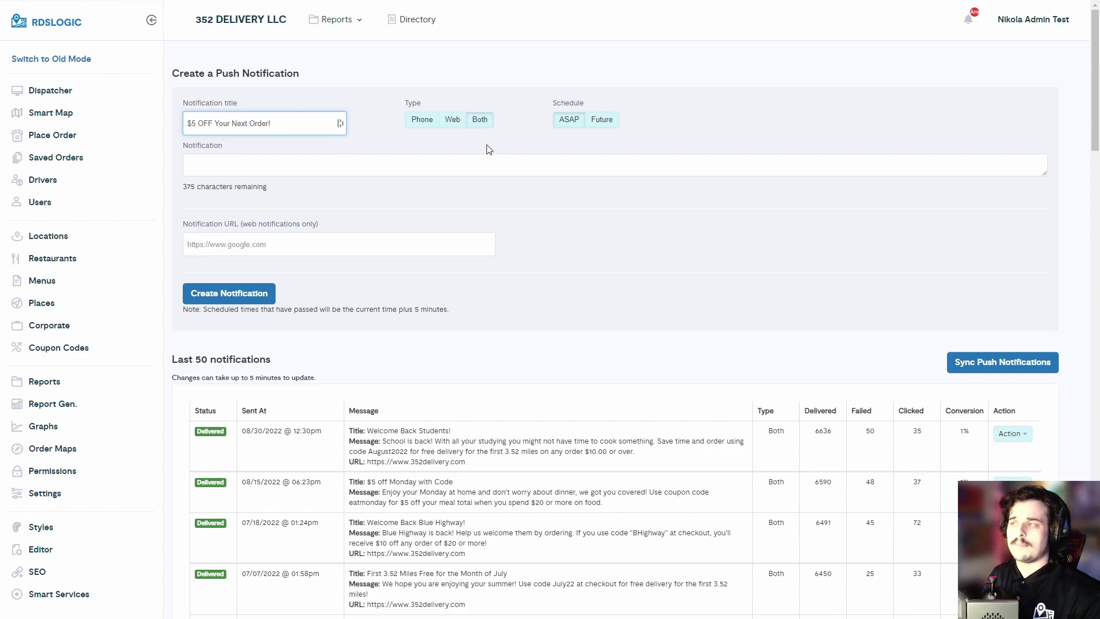
left_click(576, 129)
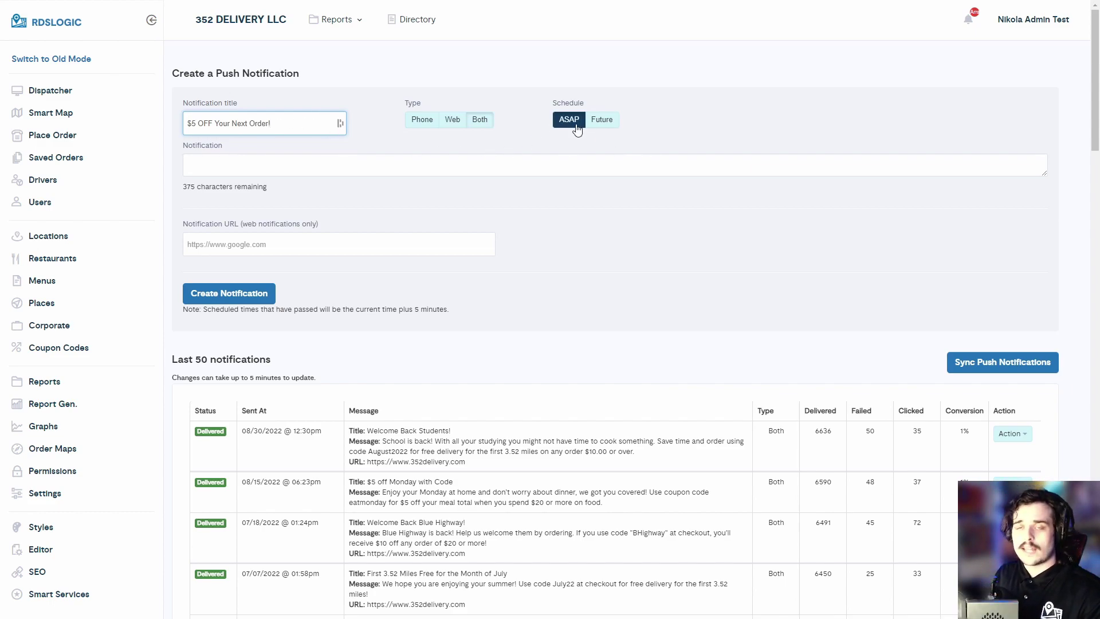
left_click(608, 122)
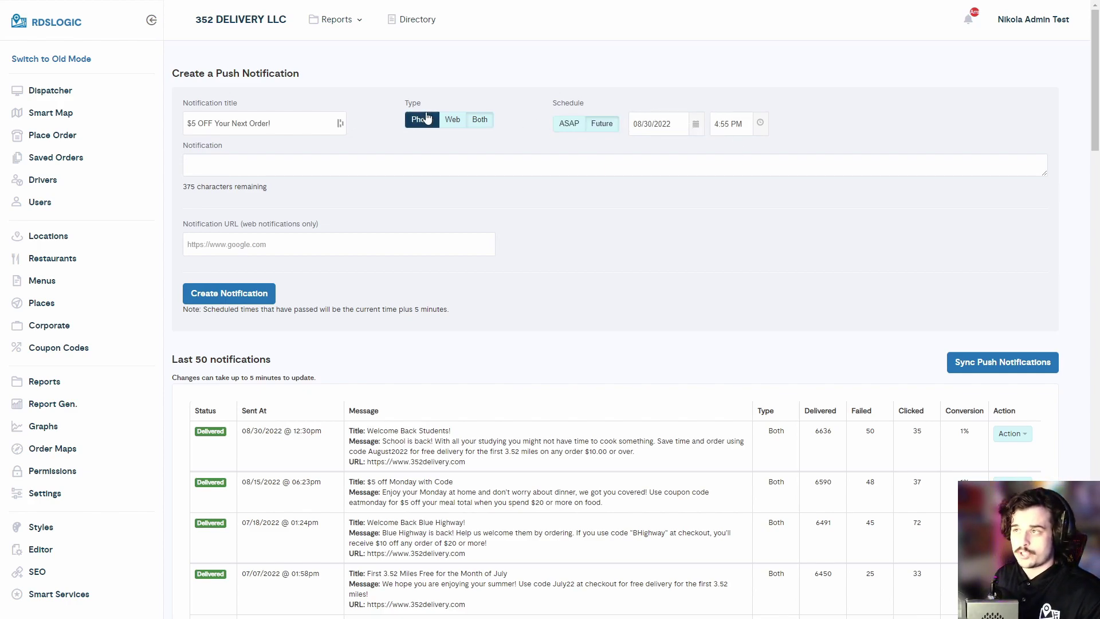
Write the five-line notification text: Get $5 OFF / for any order over / $25 with the coupon code / "BACKTOSCHOOL" through / the month of September!
left_click(266, 166)
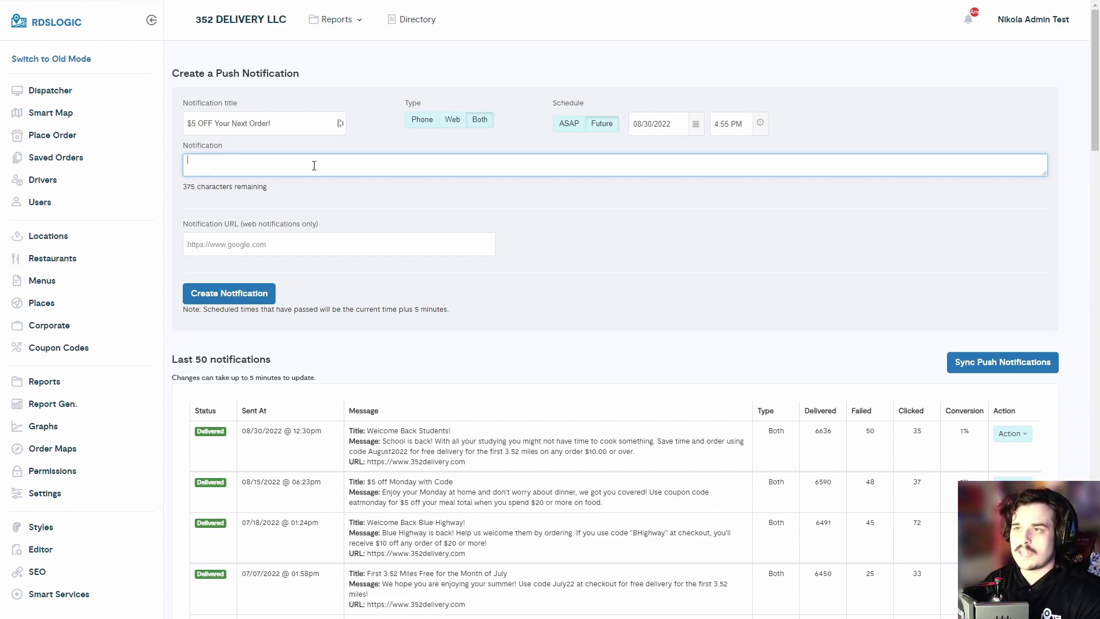
type("Get $5")
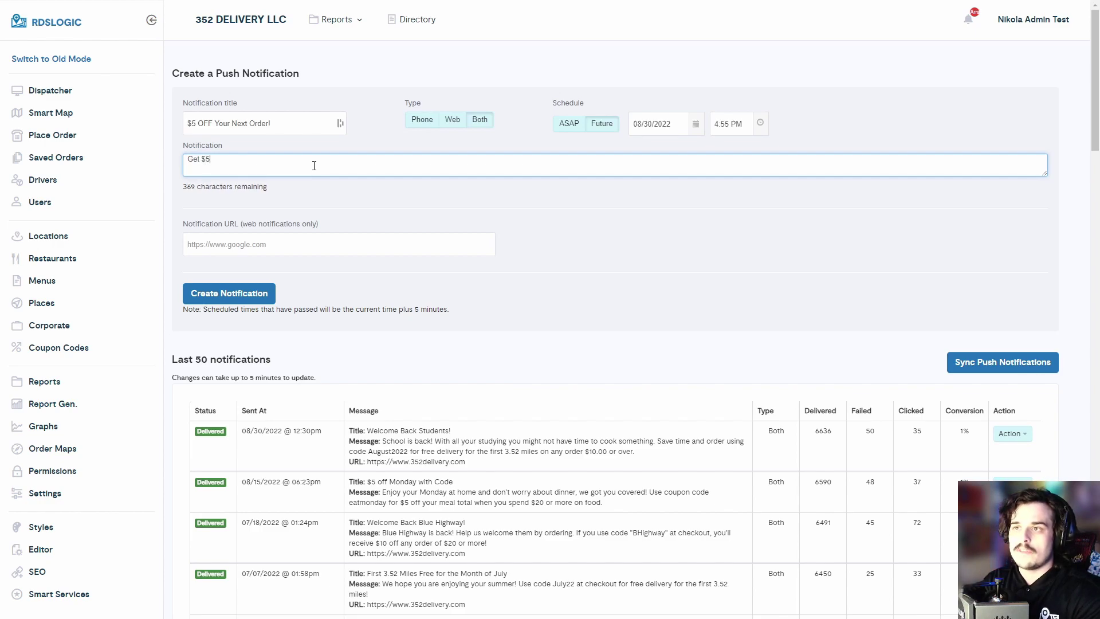
type(" OFF")
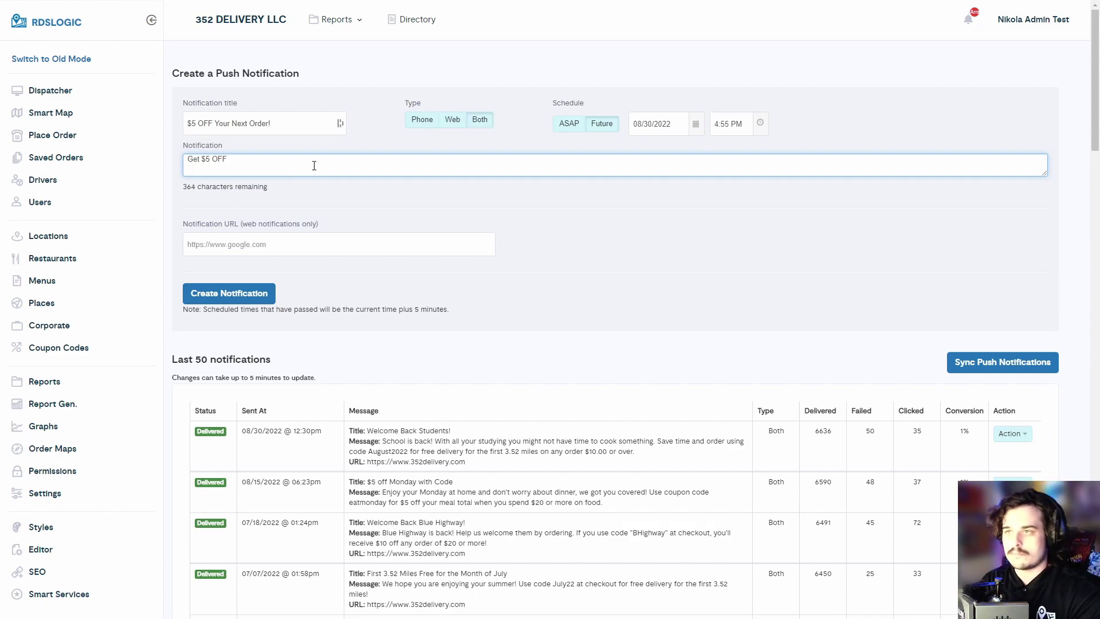
type("for any order over")
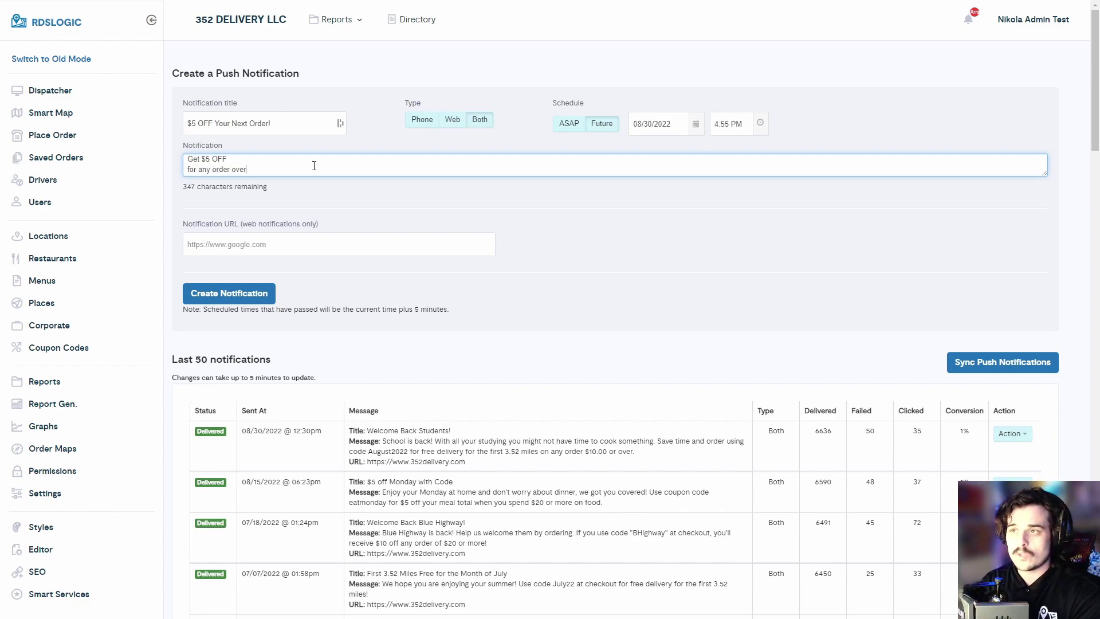
key("Return")
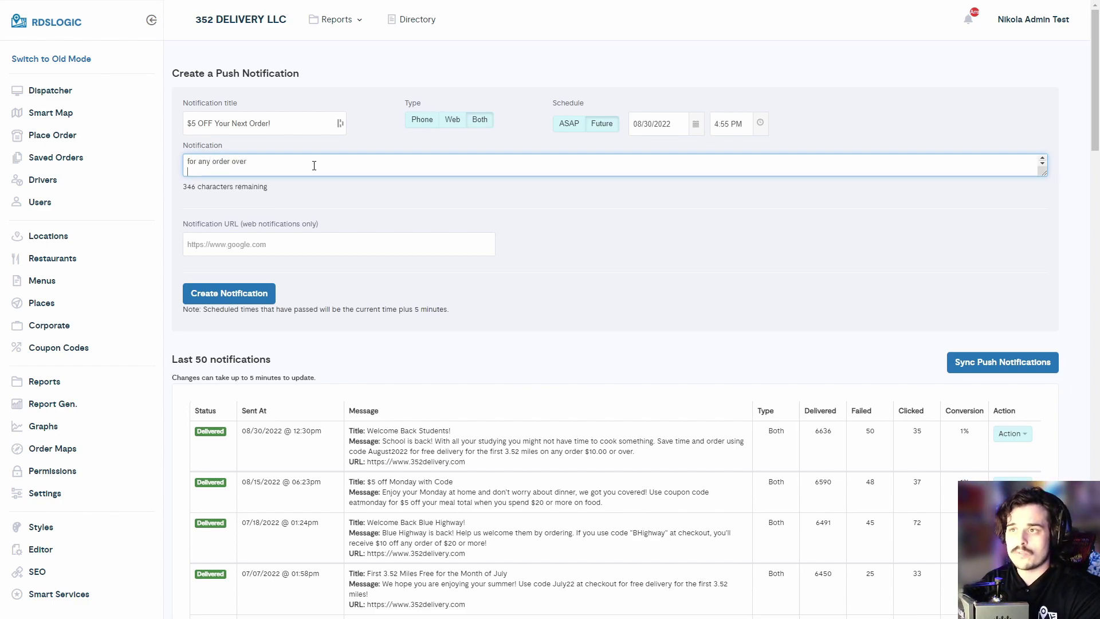
type("$25 with the coupon code")
key("Return")
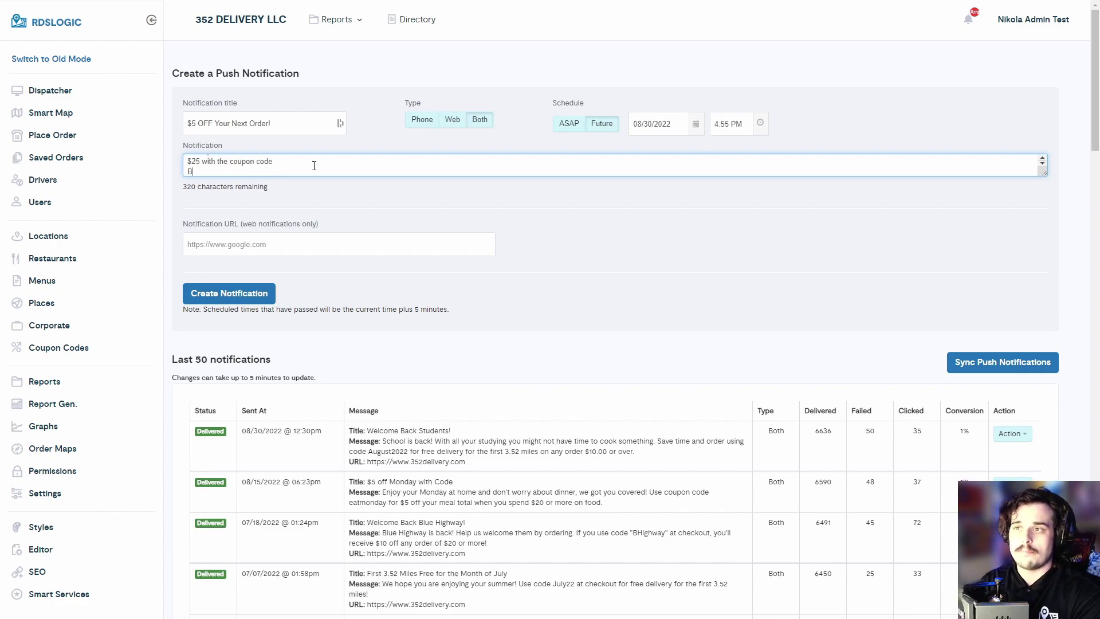
type("BACKTOSCHOOL")
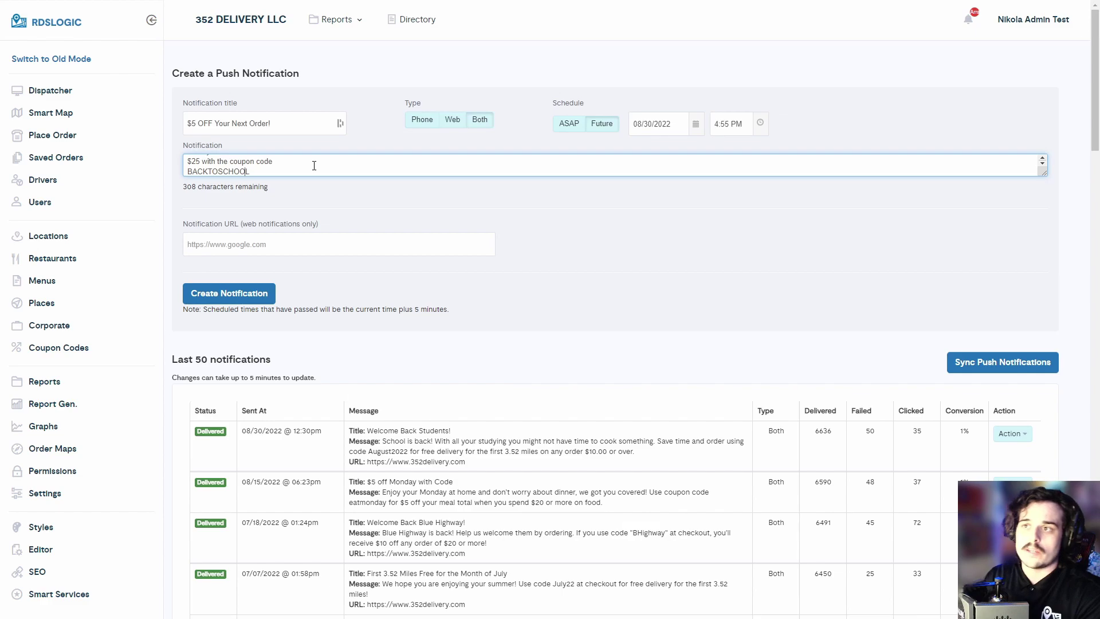
left_click(314, 165)
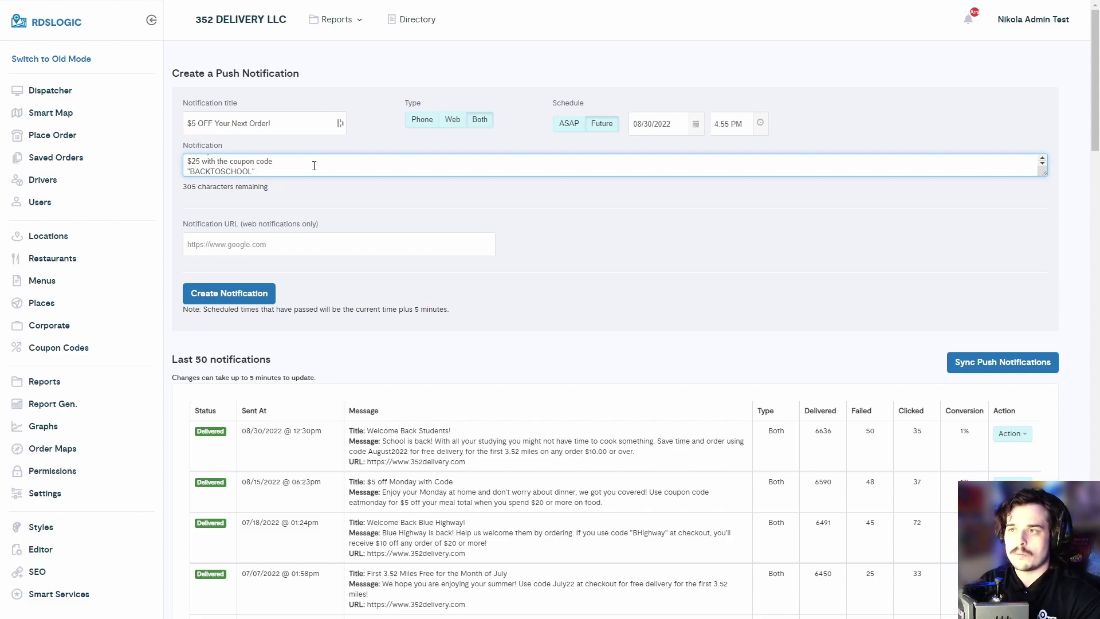
type("through")
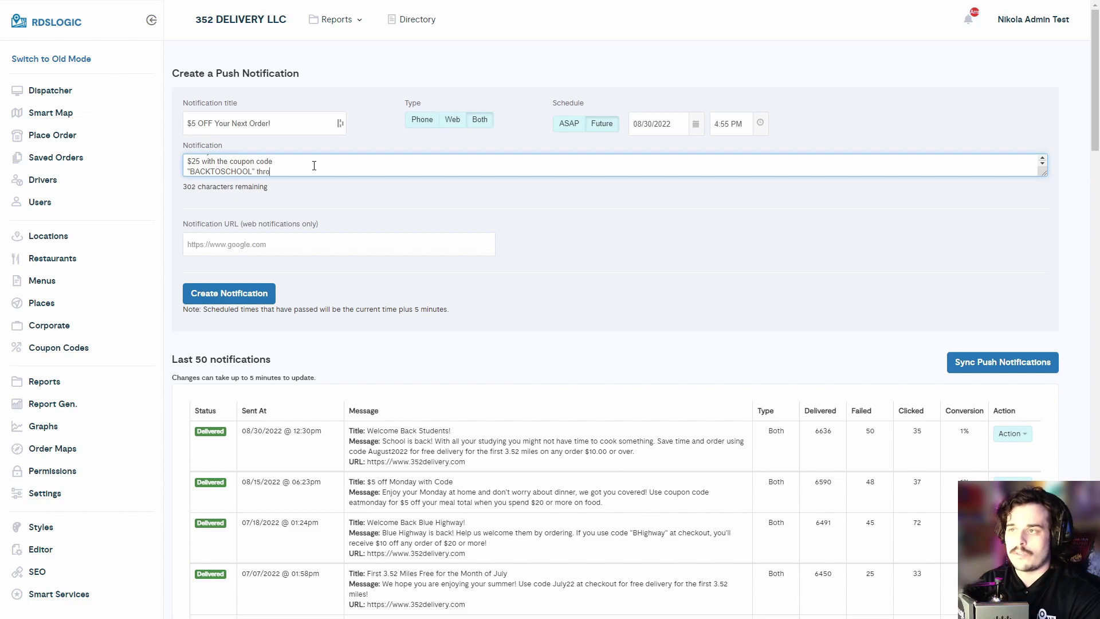
type(" the month")
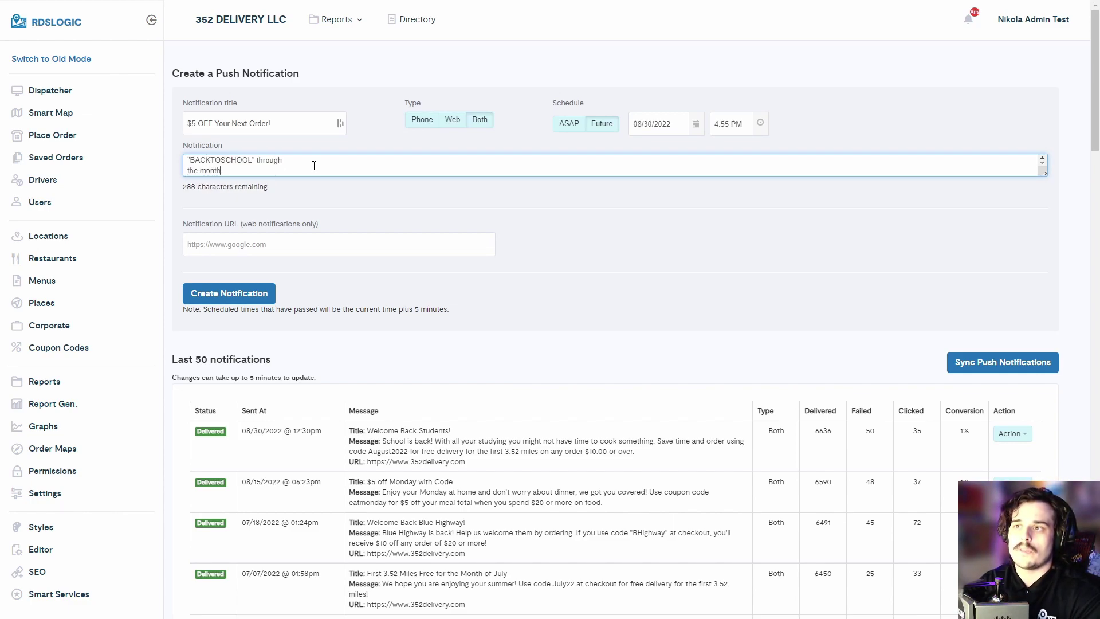
type(" of September!")
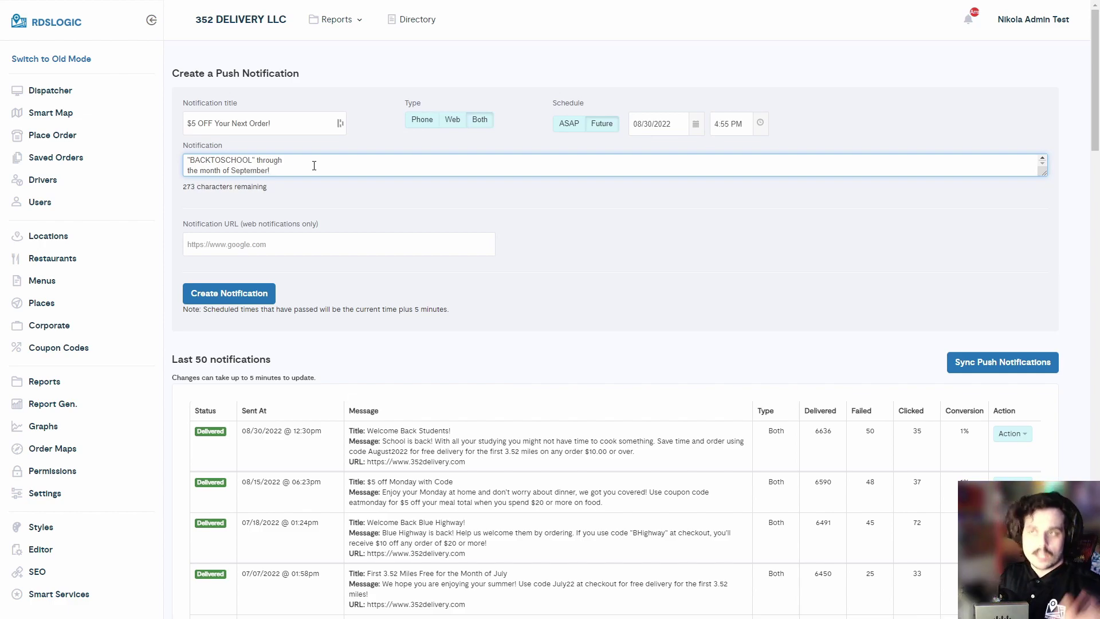
left_click(287, 163)
key("ctrl+shift+Right")
key("ctrl+shift+Right")
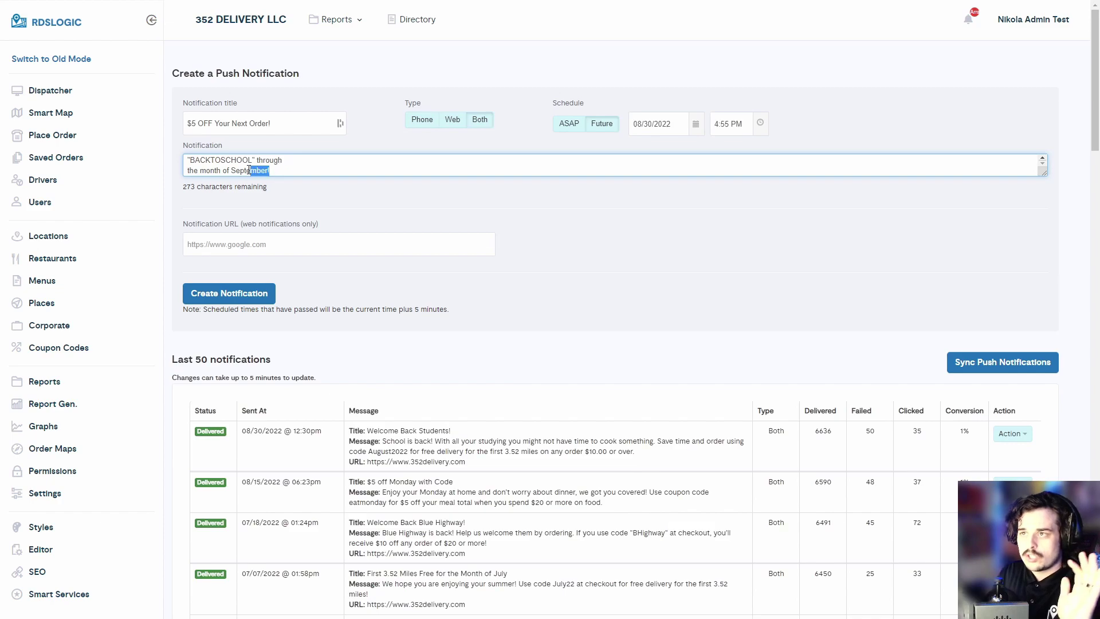
left_click(294, 176)
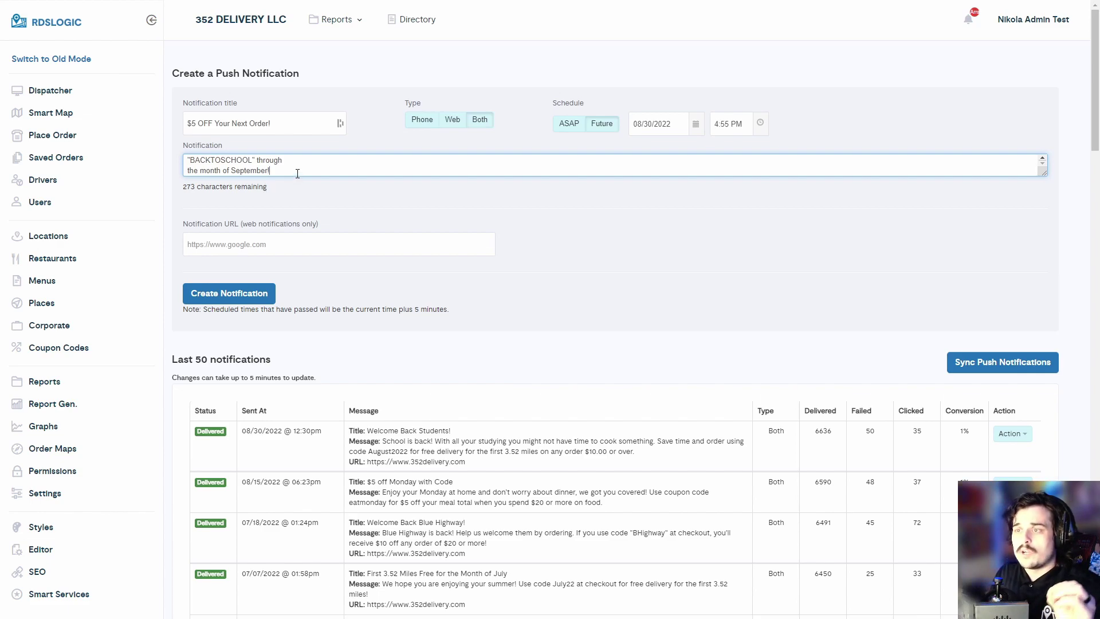
left_click_drag(184, 224, 239, 224)
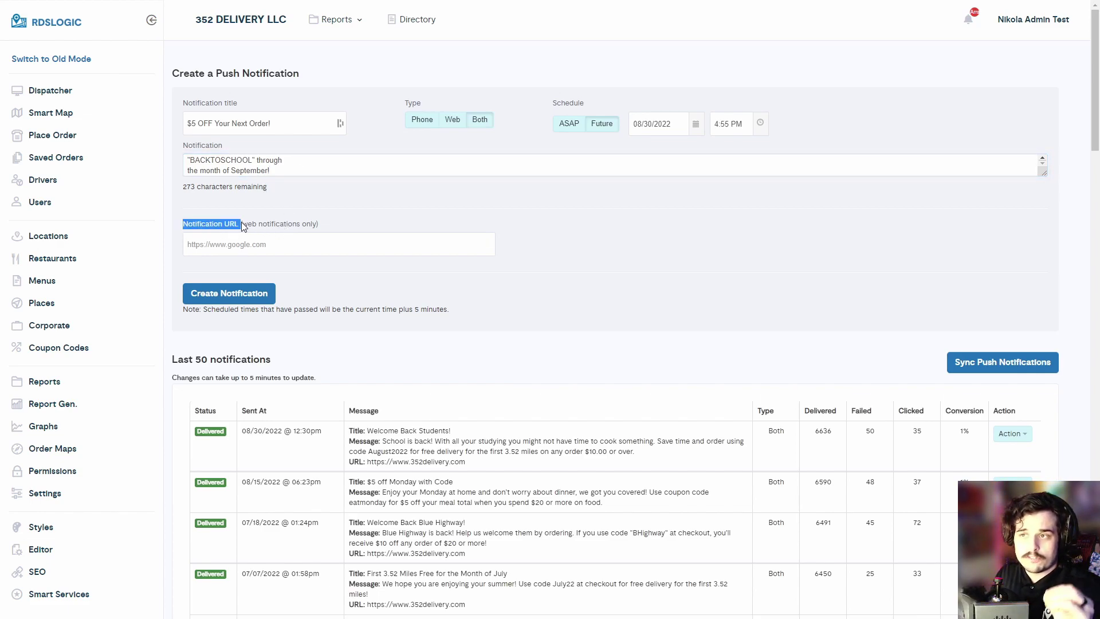
left_click(242, 225)
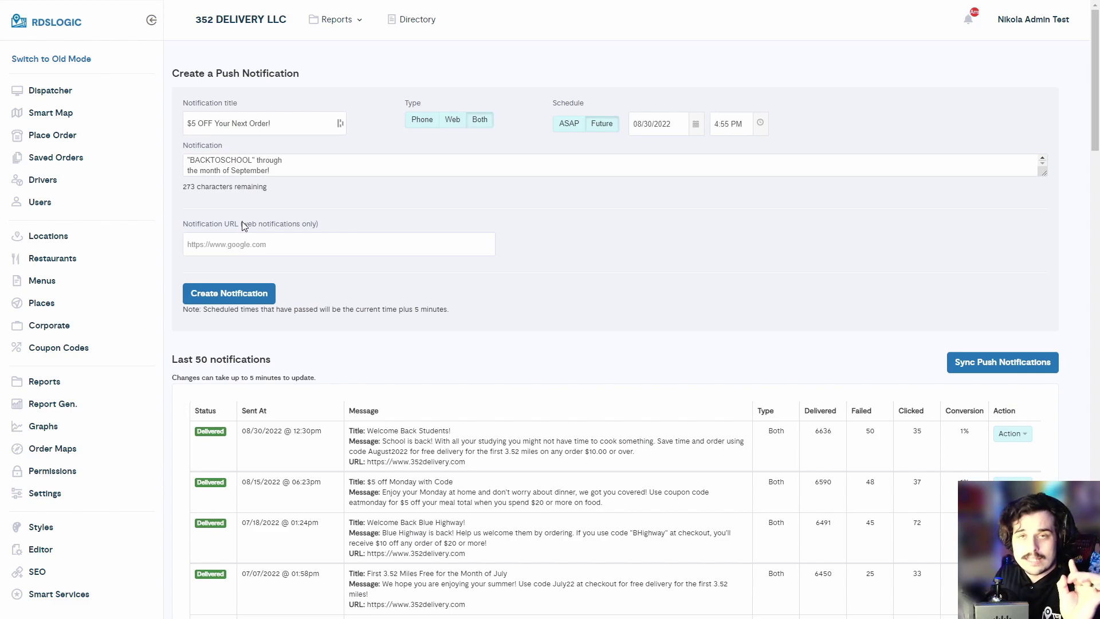
left_click_drag(244, 224, 317, 231)
left_click(316, 229)
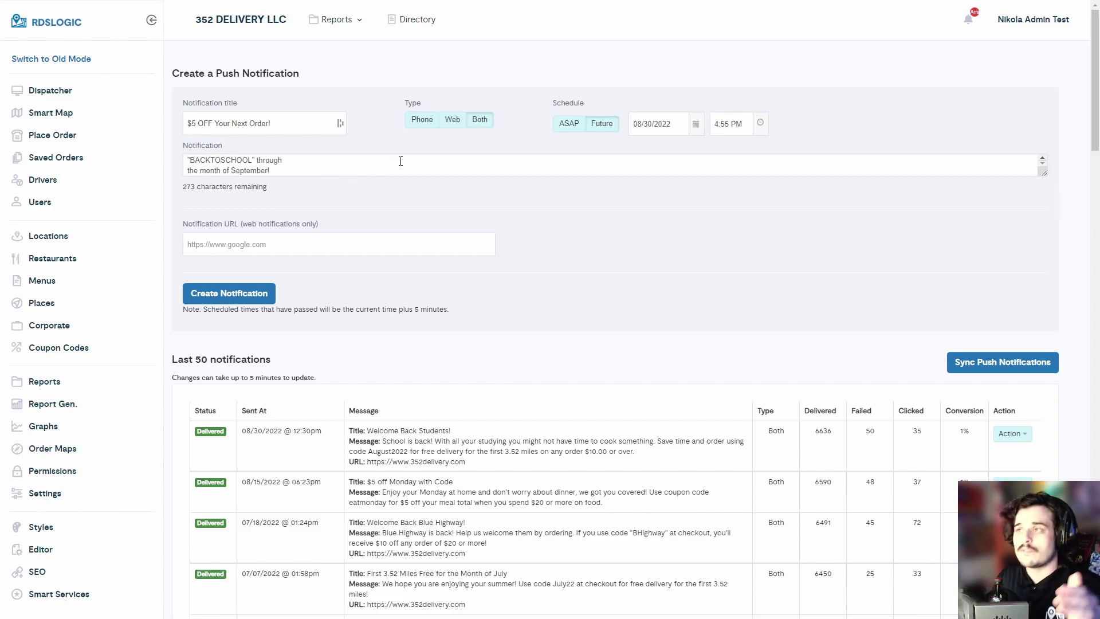
Switch the notification type to Phone and back to Both, leaving the notification URL blank
left_click(425, 122)
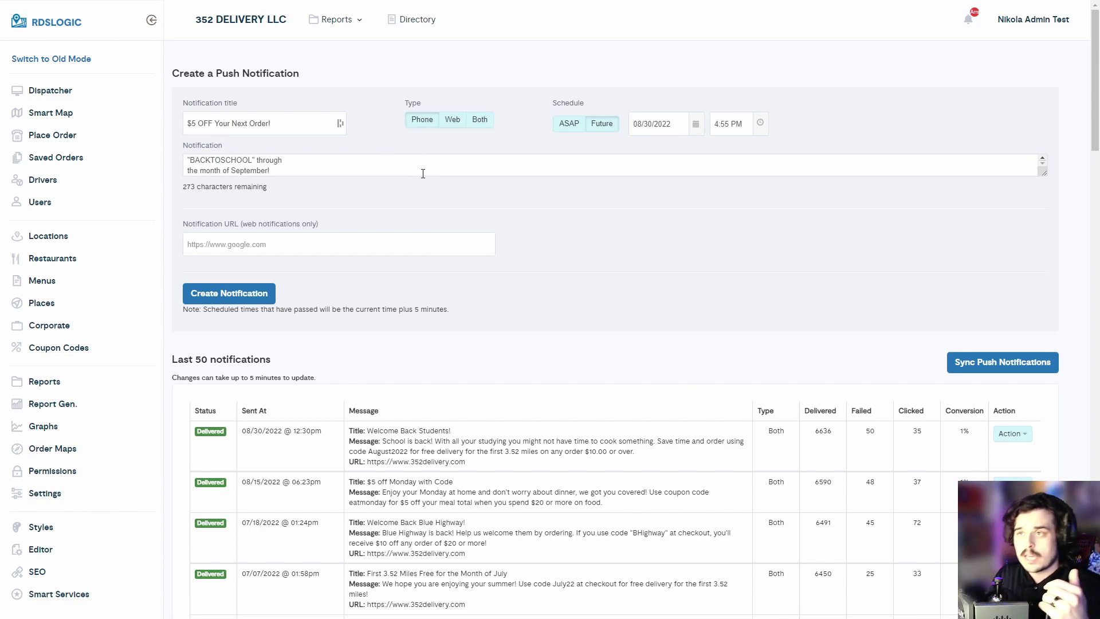
left_click(254, 245)
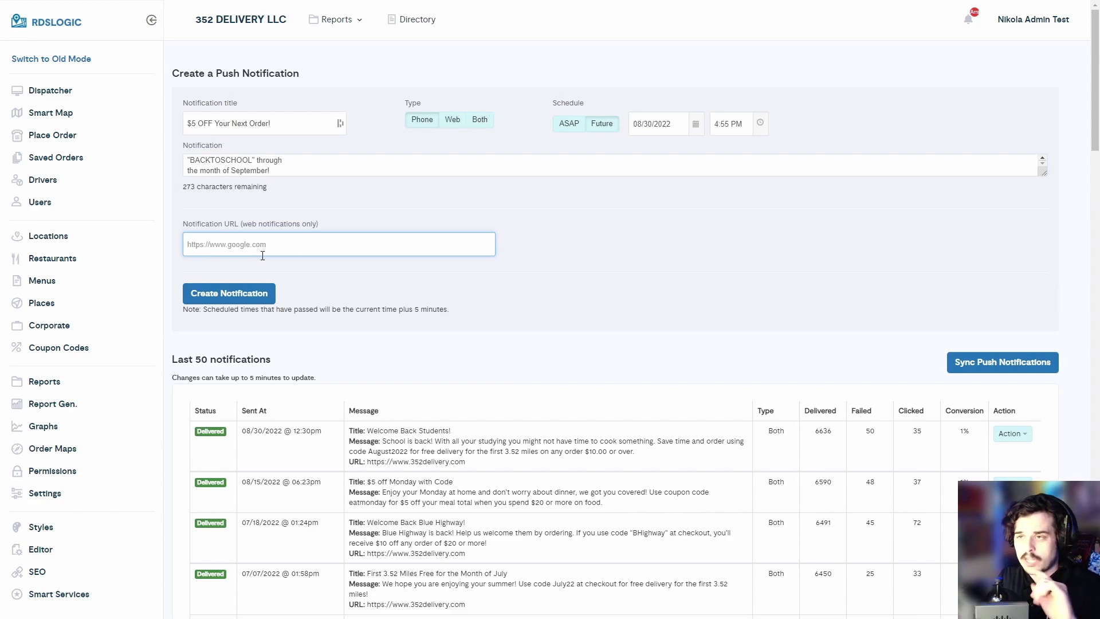
left_click(472, 122)
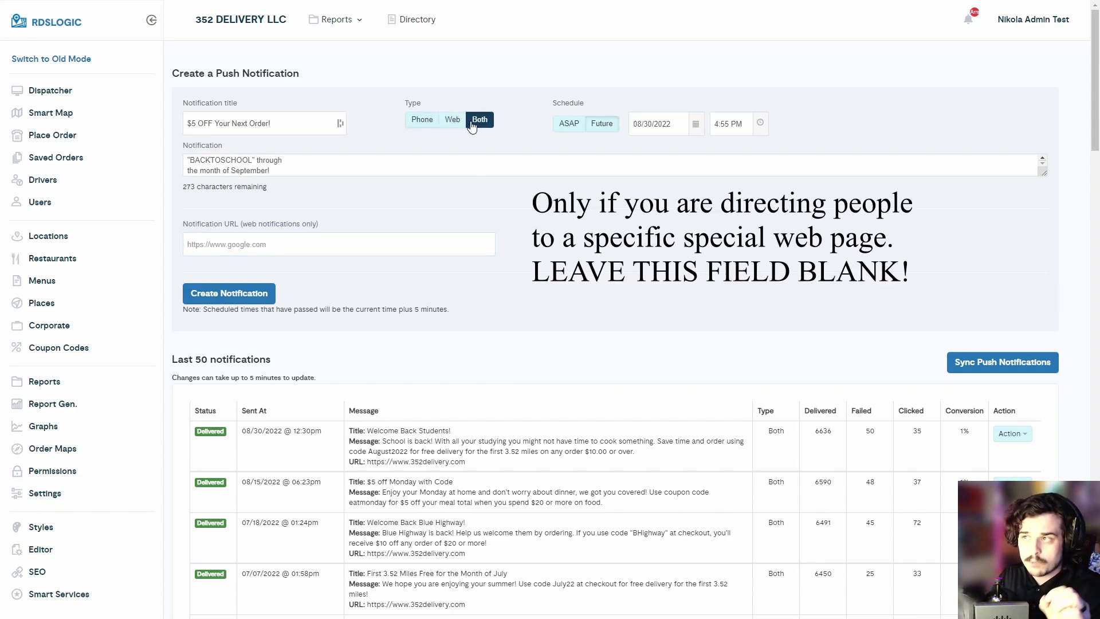
left_click(422, 119)
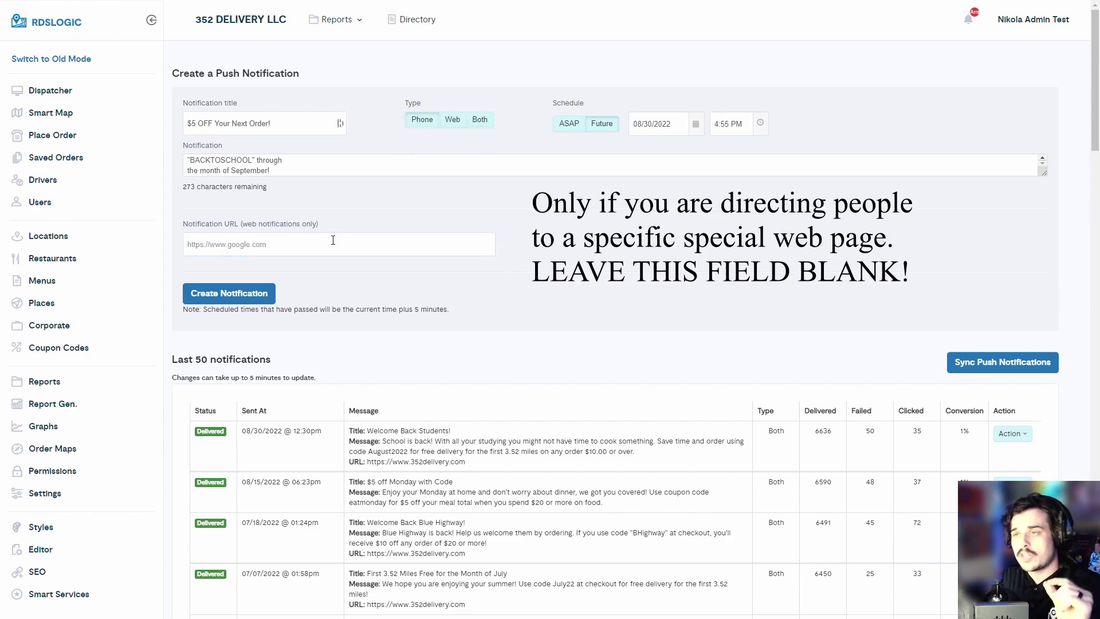
left_click(237, 243)
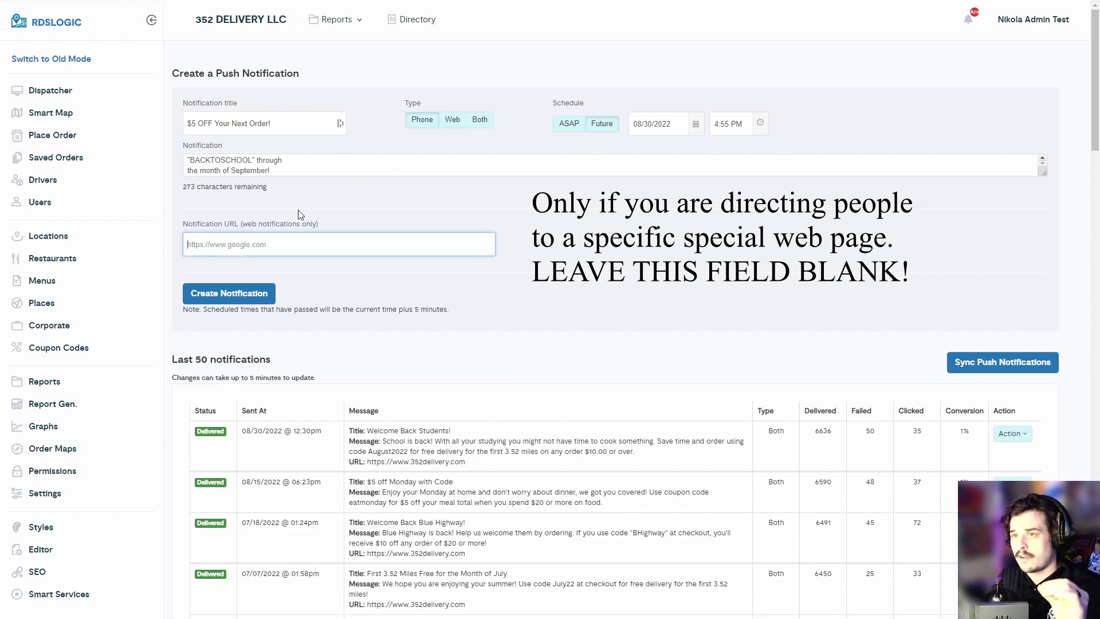
left_click(462, 125)
left_click(479, 120)
left_click(346, 238)
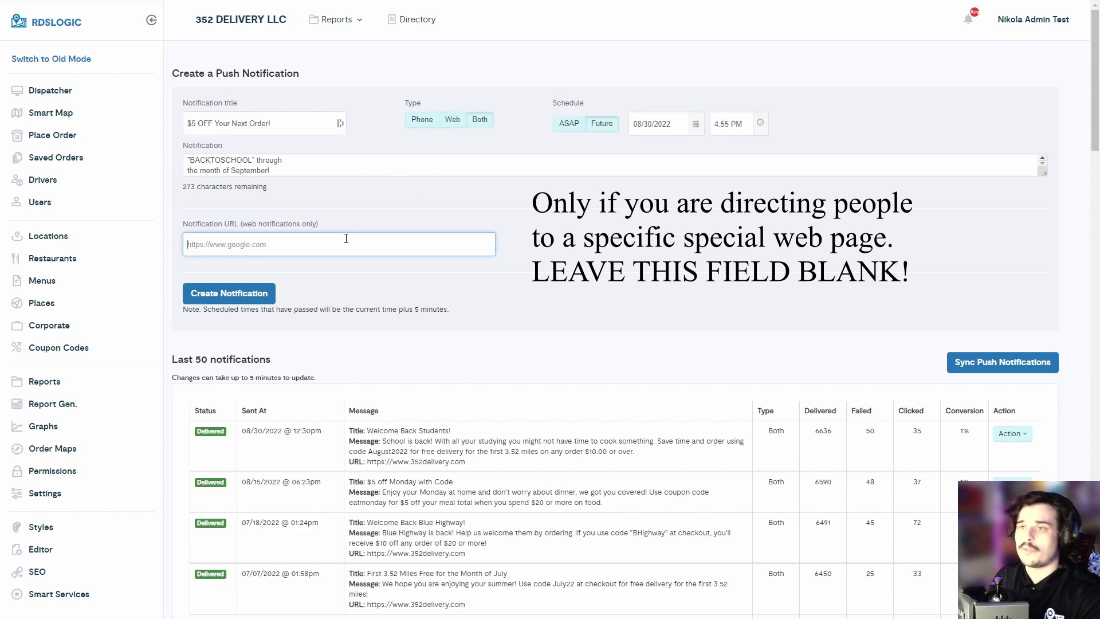
type("https://")
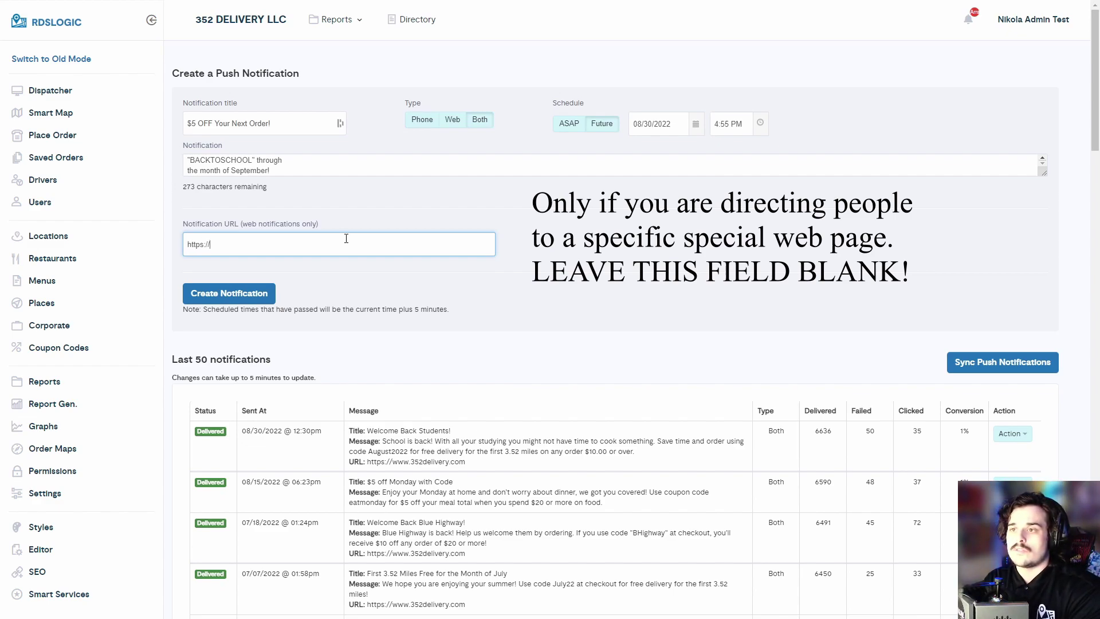
type("www.352delivery.com")
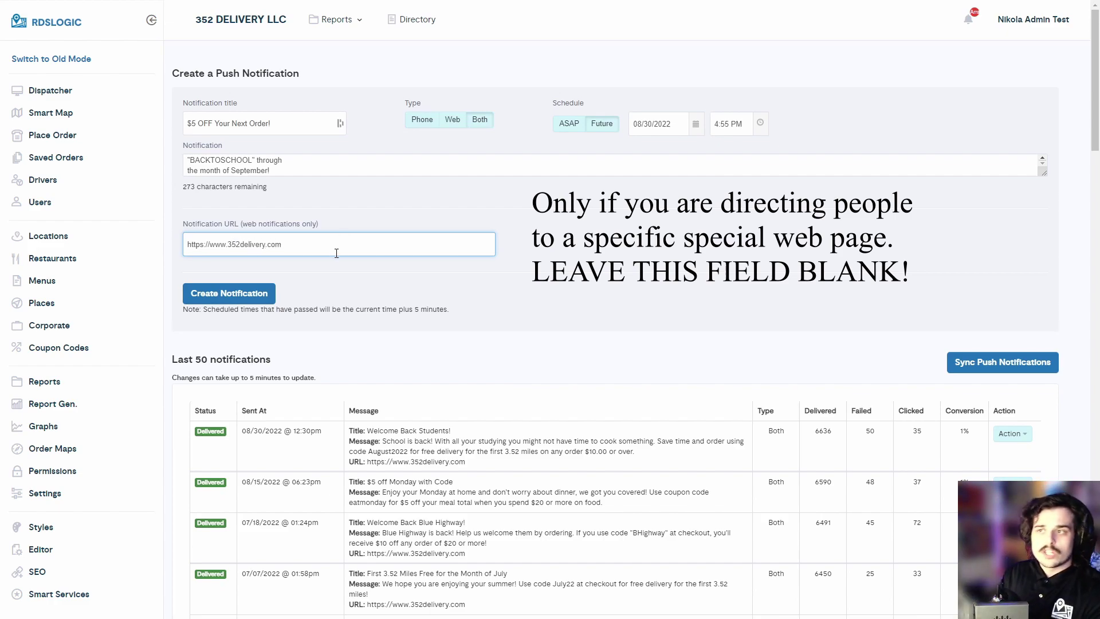
left_click_drag(336, 254, 186, 245)
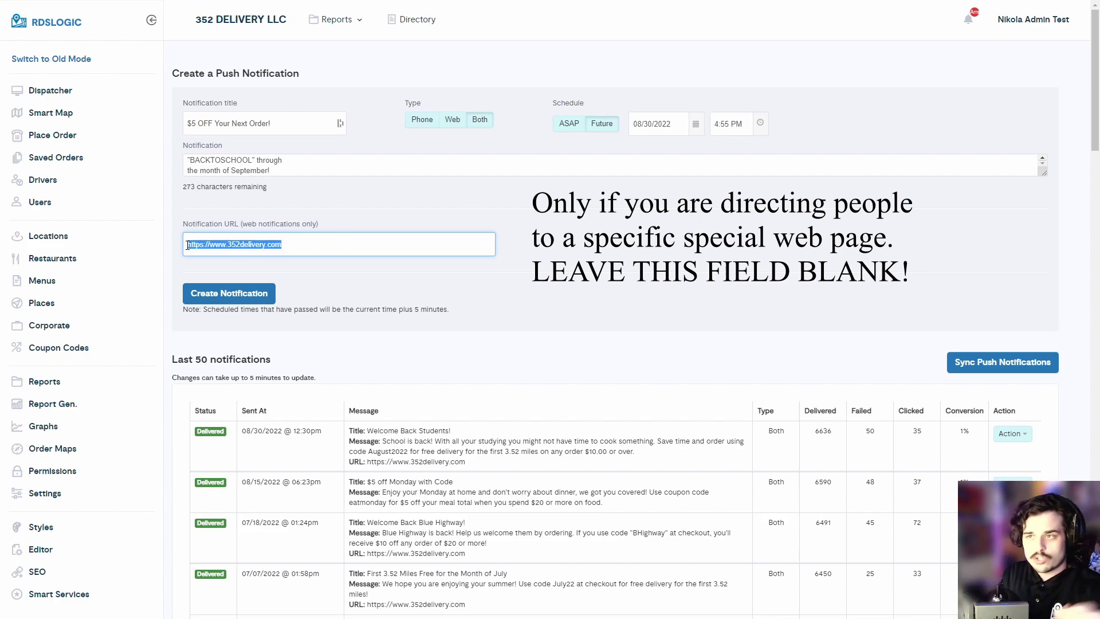
left_click(203, 241)
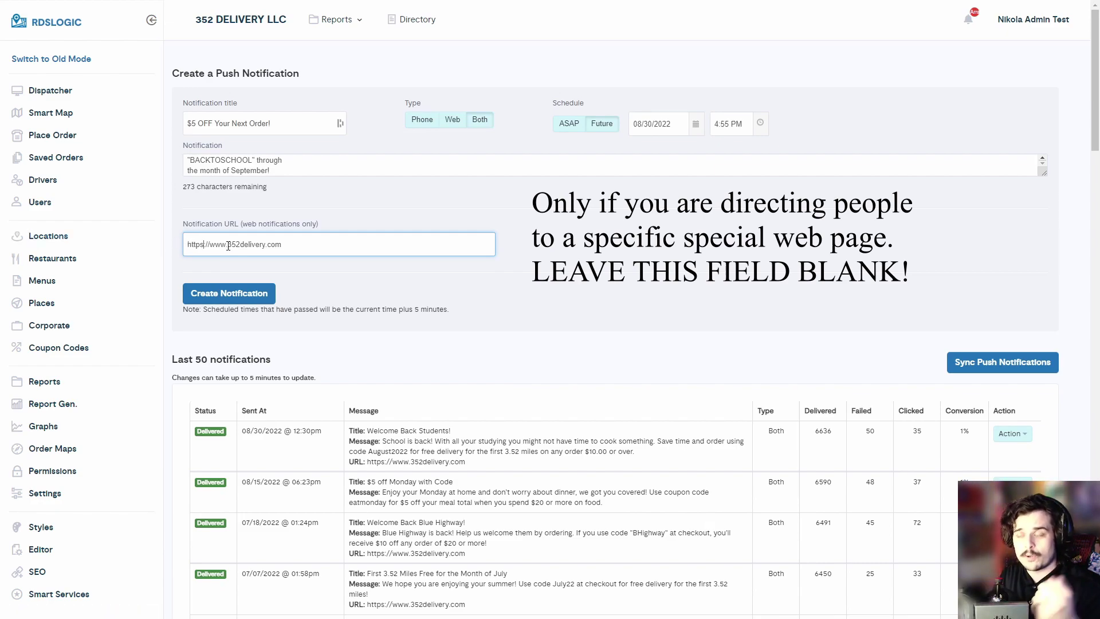
left_click_drag(265, 243, 187, 243)
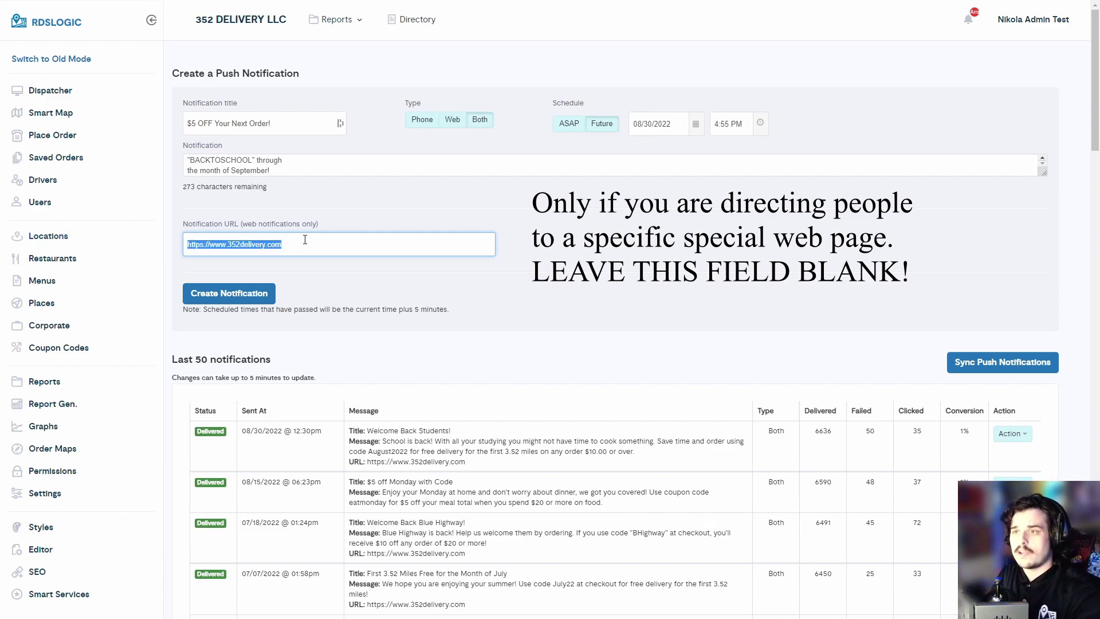
left_click(304, 239)
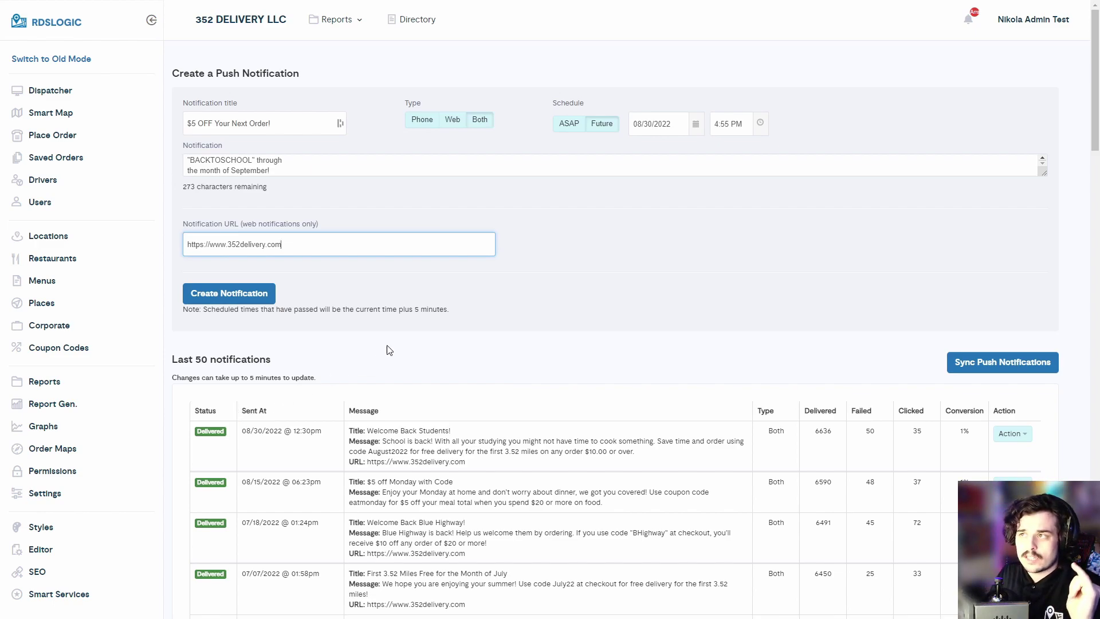
Examine the Status, Sent At and Message columns of the last 50 notifications, comparing title, message and URL with the form fields
double_click(200, 411)
double_click(196, 410)
left_click(196, 408)
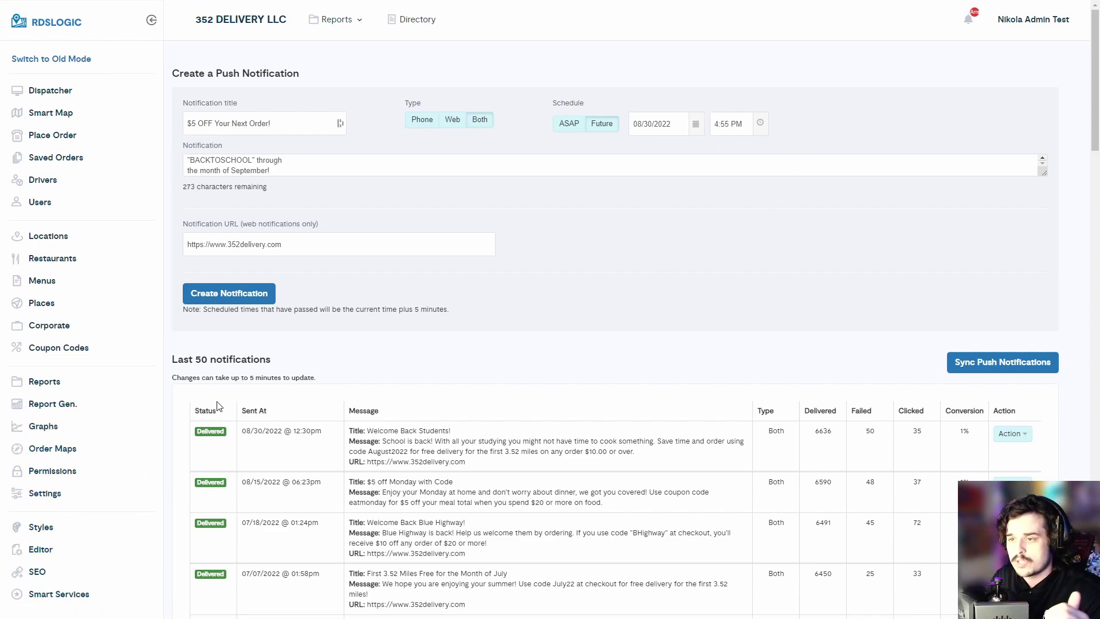
left_click_drag(195, 410, 269, 409)
left_click(211, 428)
left_click(265, 407)
left_click(266, 408)
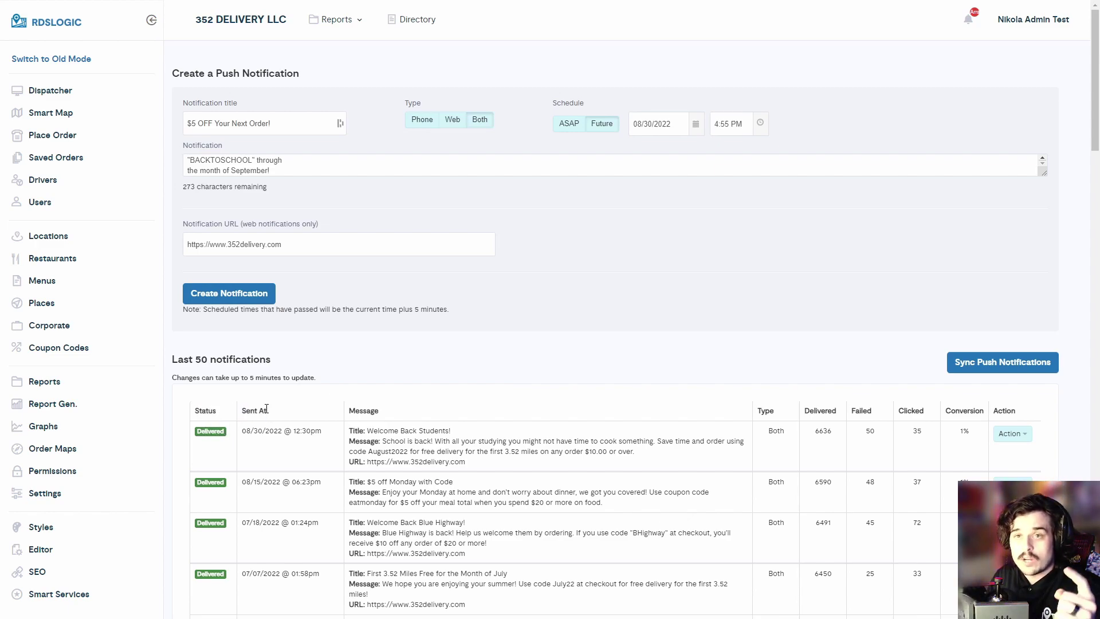
left_click_drag(347, 431, 452, 431)
left_click_drag(182, 104, 223, 105)
left_click_drag(350, 439, 379, 441)
left_click_drag(183, 146, 224, 147)
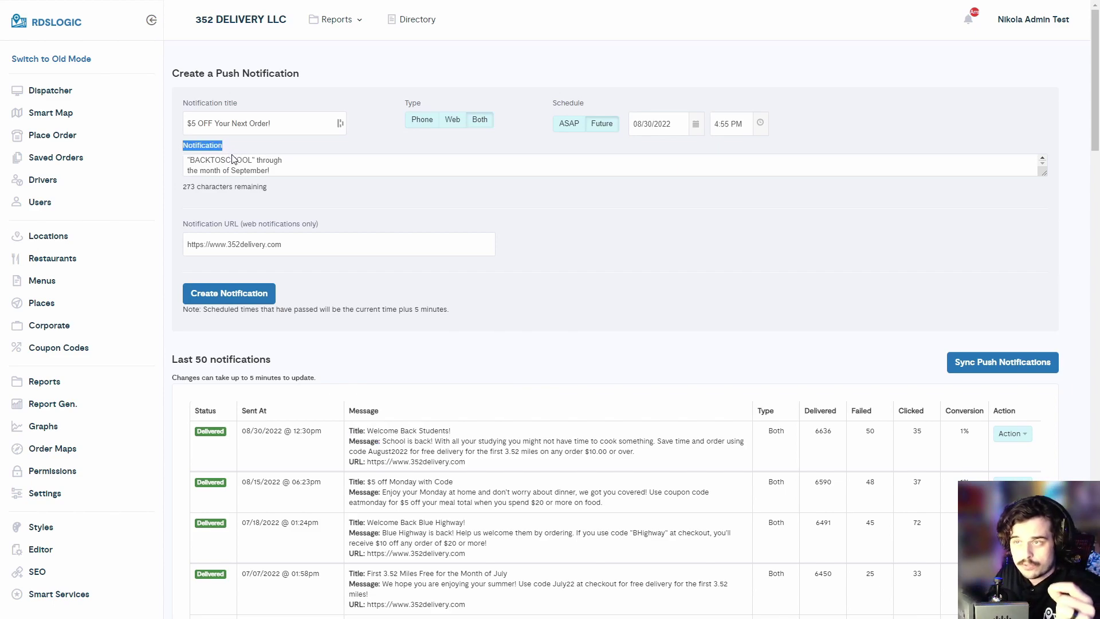
left_click_drag(349, 461, 378, 461)
left_click(239, 246)
double_click(239, 246)
left_click(315, 237)
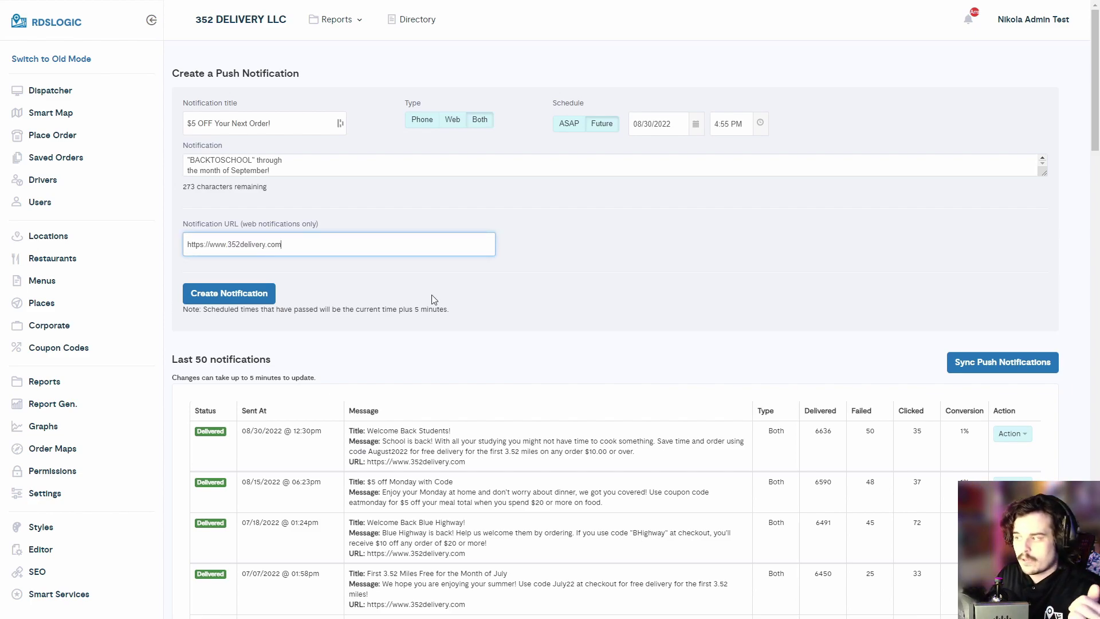
Examine the Type, Delivered, Clicked and Conversion columns and the actions available for the most recent sent notification
left_click_drag(759, 411, 788, 416)
left_click(788, 416)
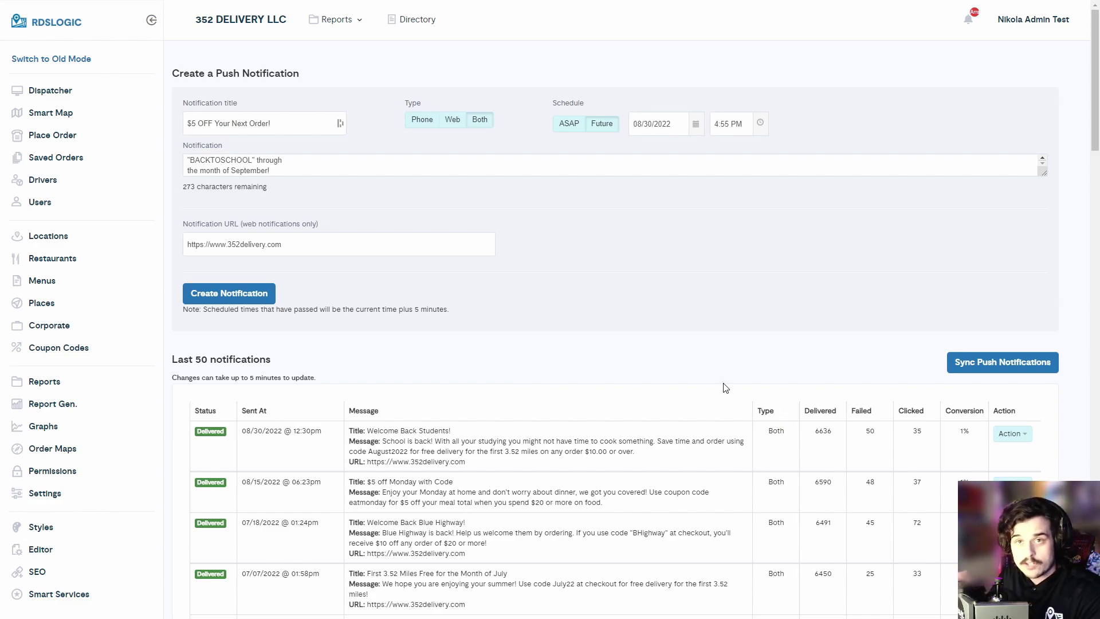
left_click_drag(812, 411, 832, 412)
left_click(832, 412)
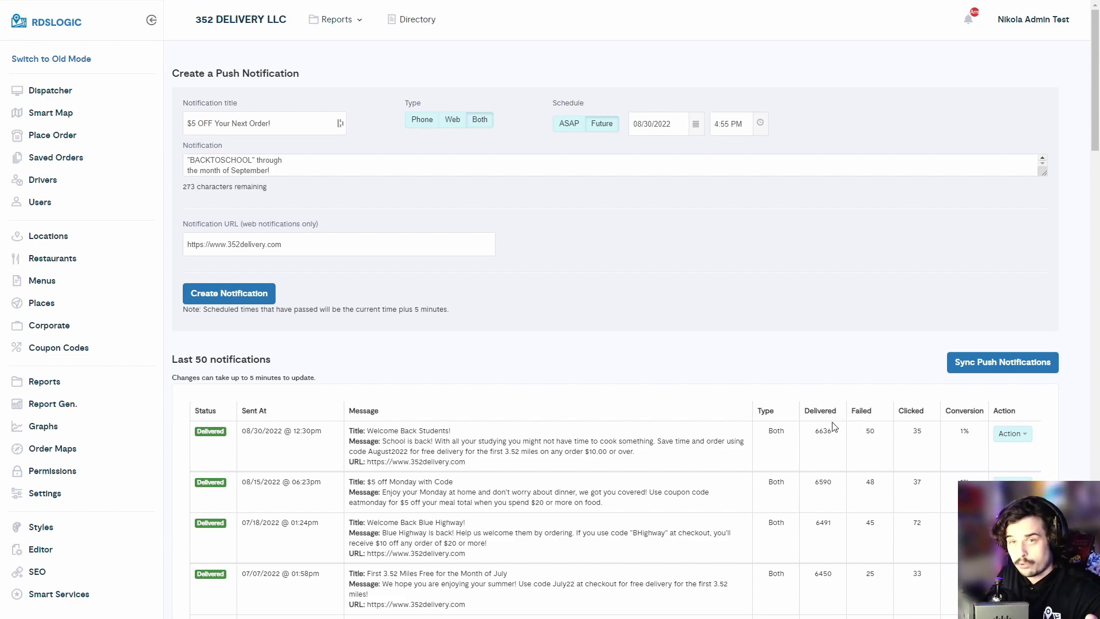
left_click_drag(898, 410, 920, 409)
left_click(918, 411)
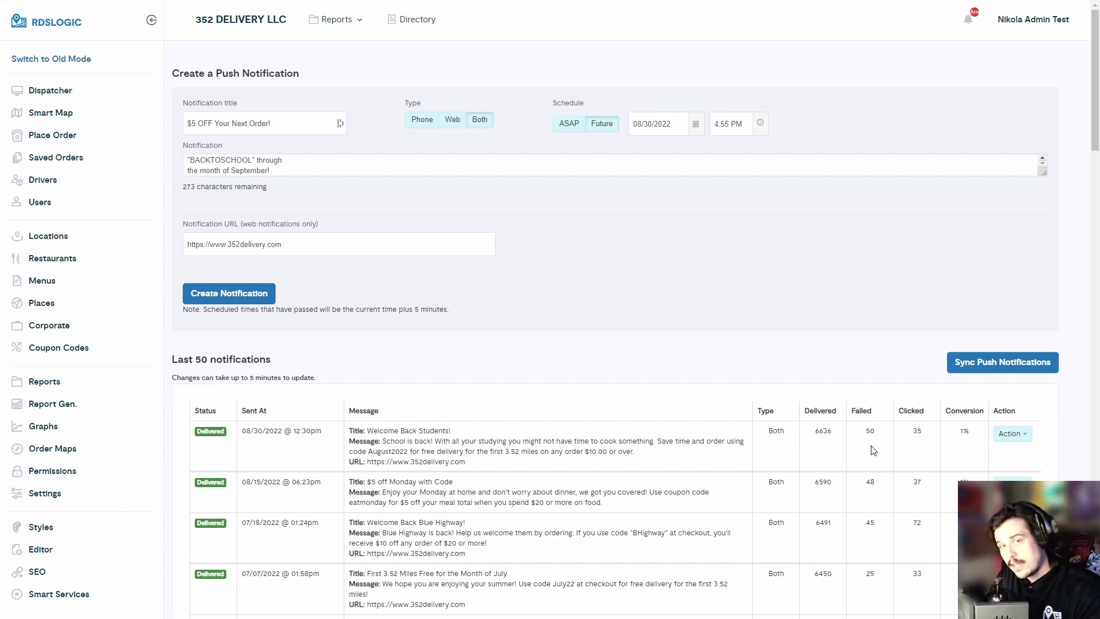
left_click_drag(951, 412, 1014, 410)
left_click(972, 412)
left_click(1009, 415)
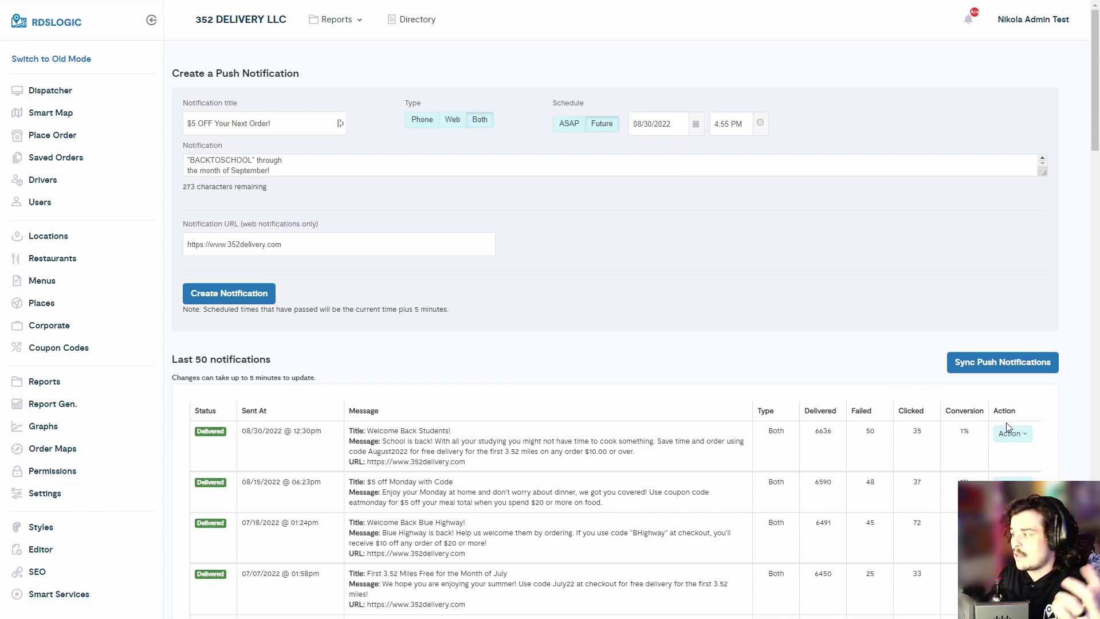
left_click(1012, 433)
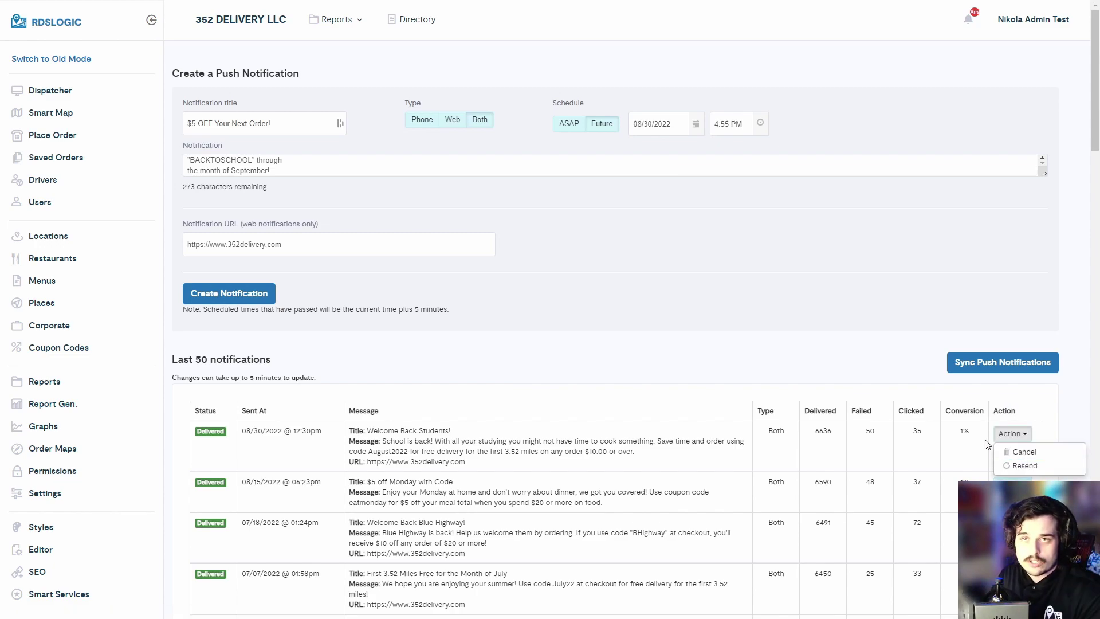
left_click(1012, 436)
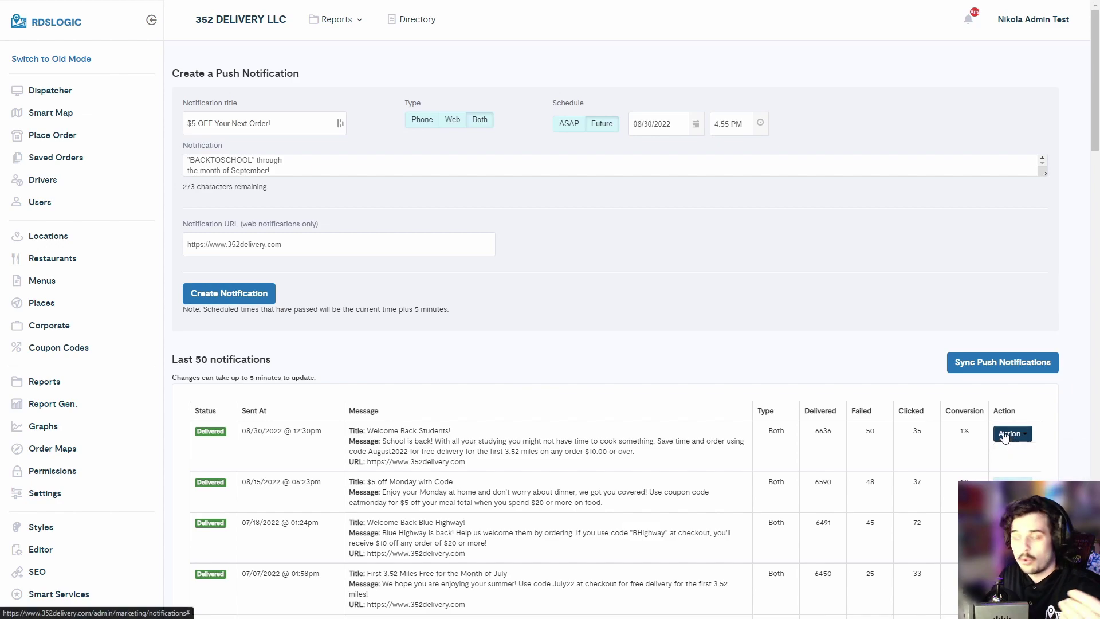